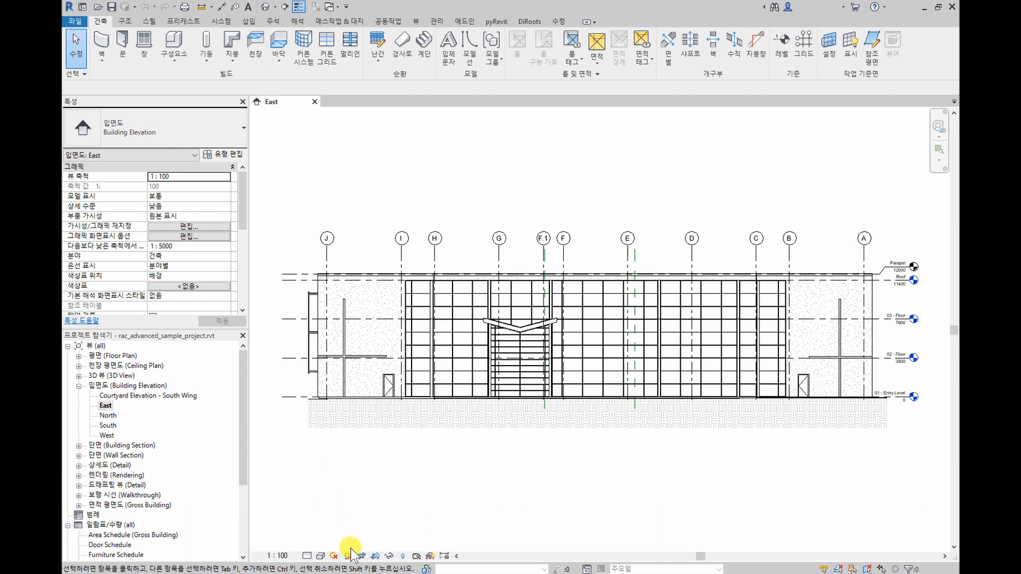
Open the East elevation's graphic display options and apply anti-aliasing to smooth the lines
left_click(321, 556)
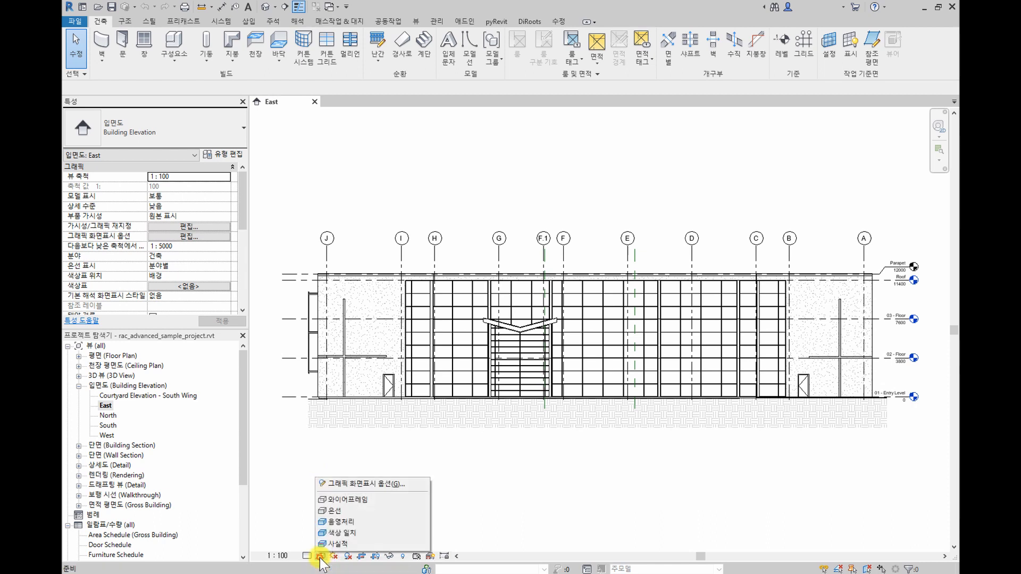
left_click(359, 485)
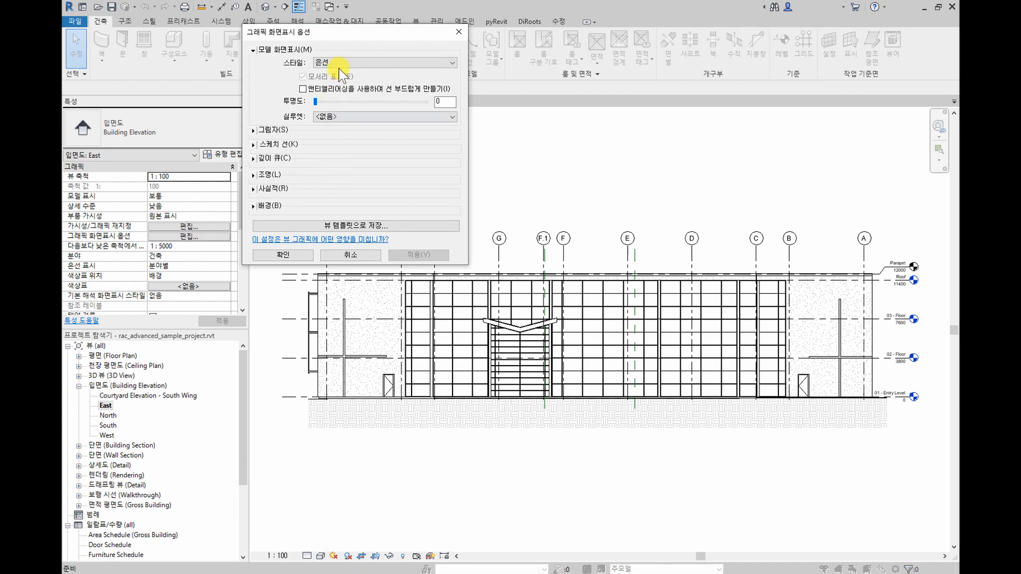
left_click_drag(348, 33, 385, 121)
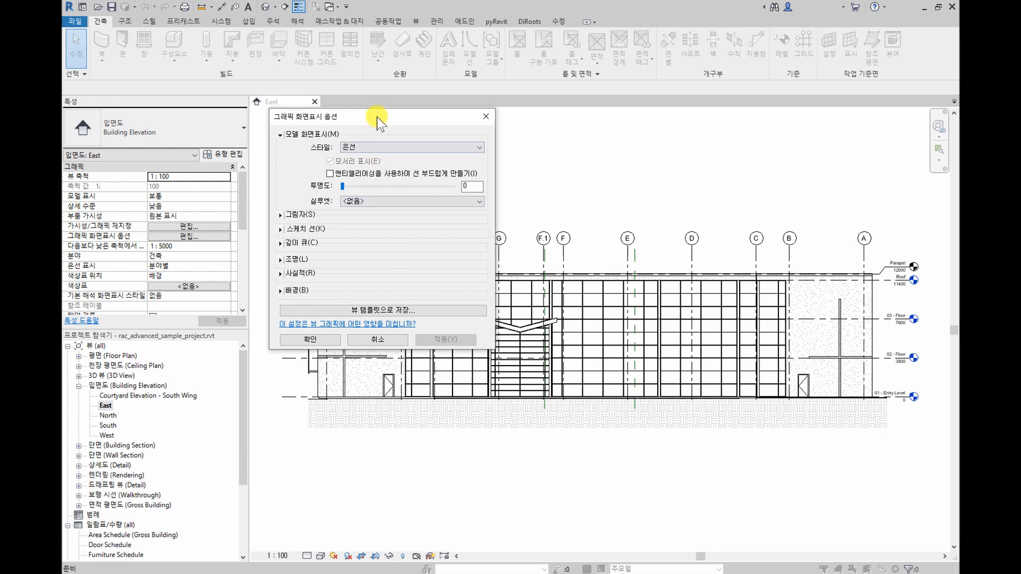
left_click_drag(378, 117, 358, 33)
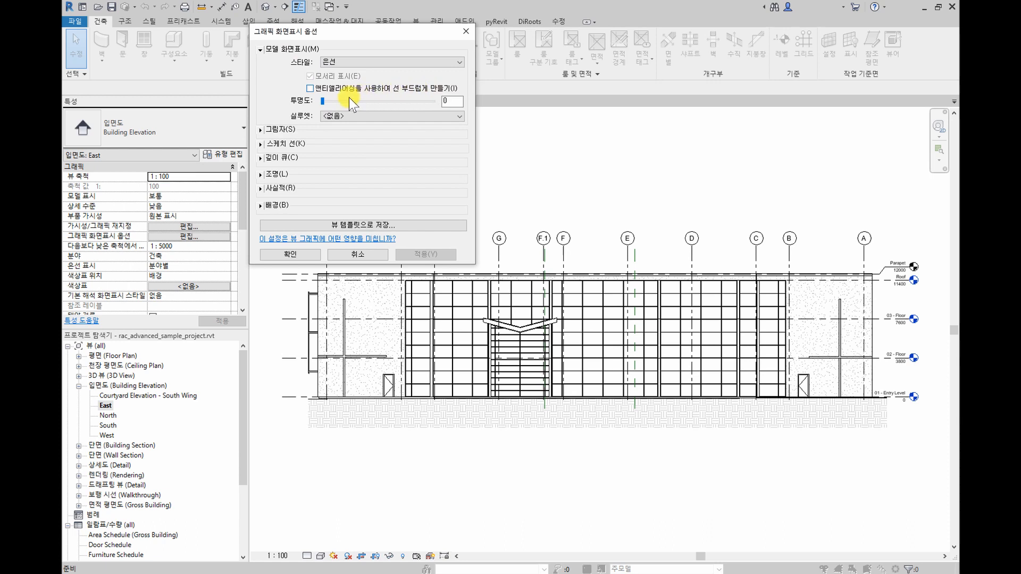
left_click(311, 89)
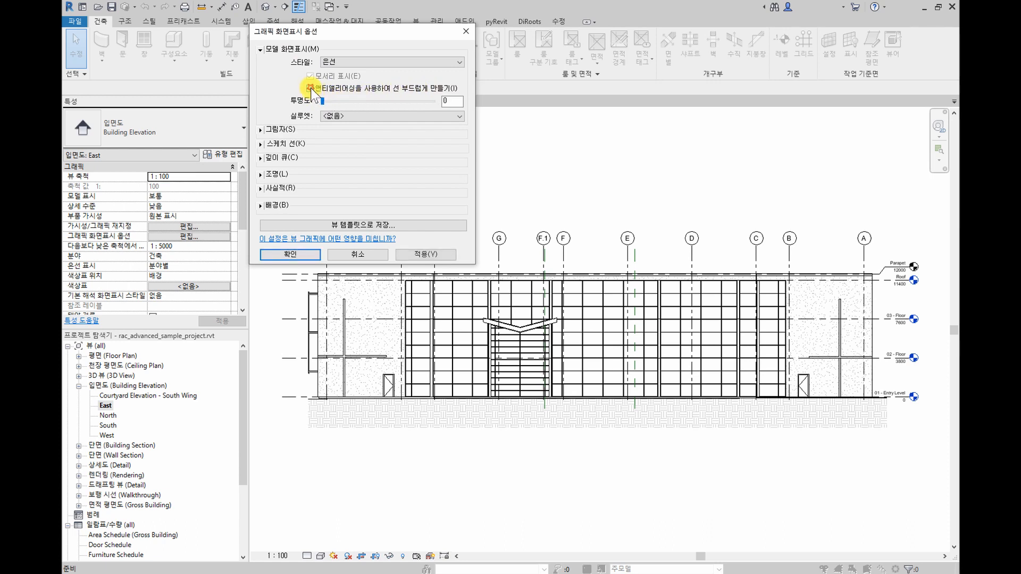
left_click(414, 256)
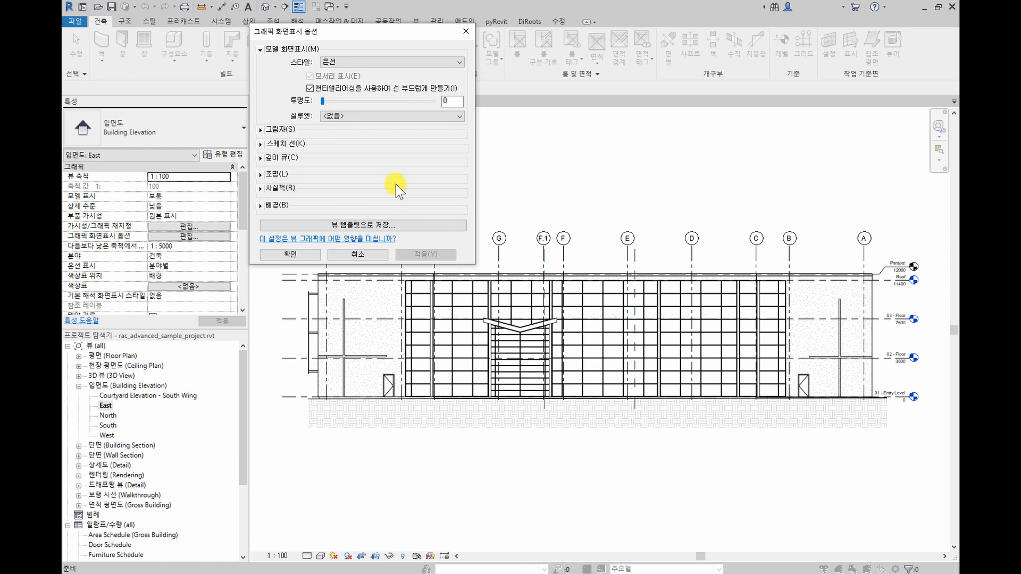
Set the silhouette style to <굵은 선> (wide lines) and apply it to the East elevation
left_click(414, 117)
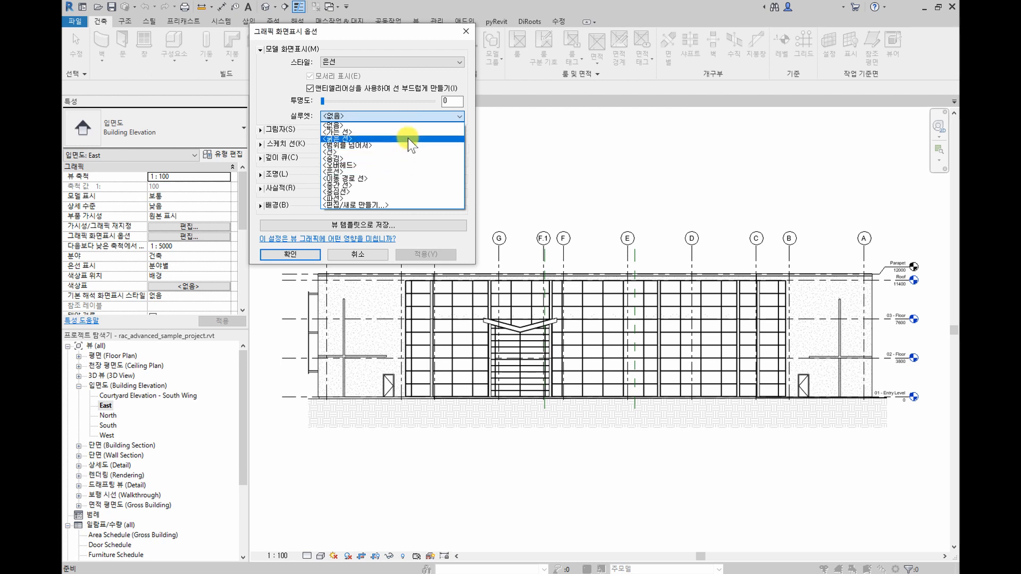
left_click(413, 139)
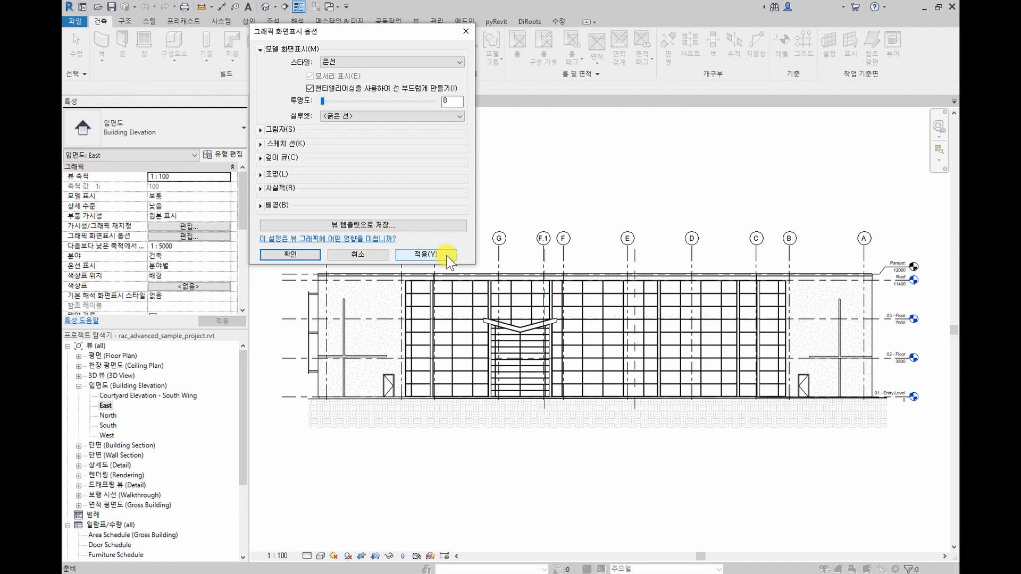
left_click(448, 258)
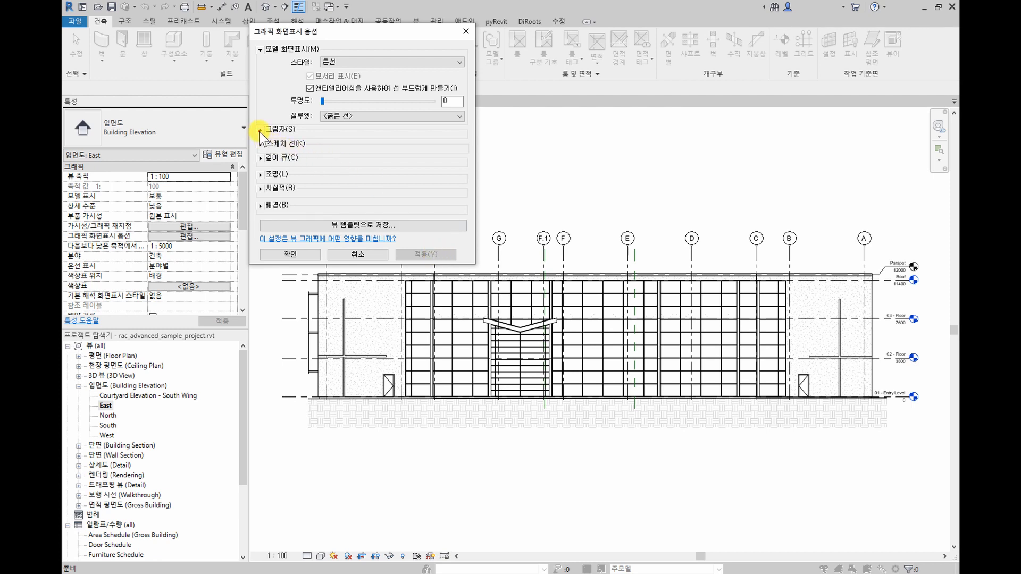
Turn on cast shadows and ambient shadows for the East elevation, applying each change
left_click(261, 130)
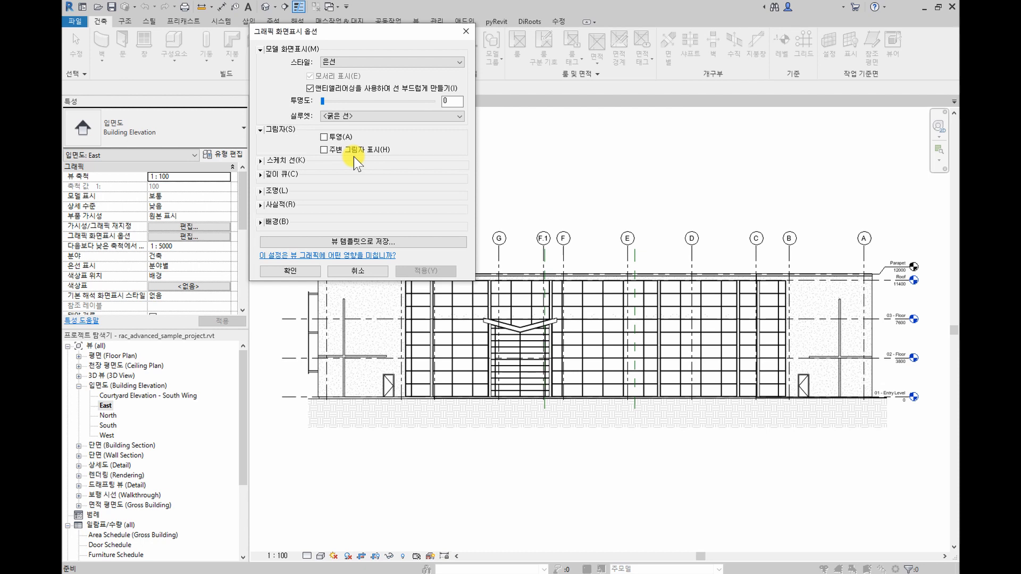
left_click(324, 137)
left_click(418, 271)
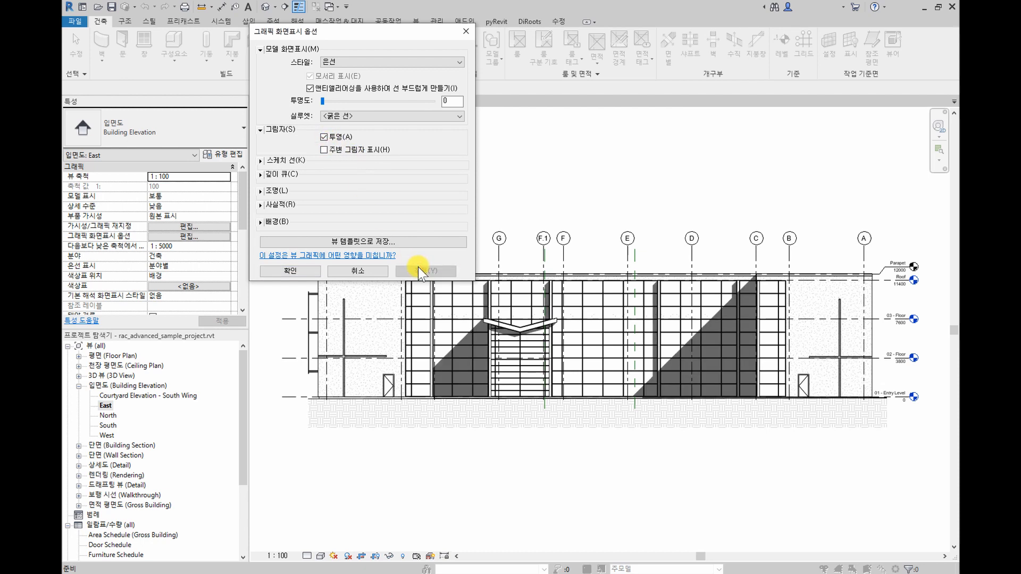
left_click(324, 149)
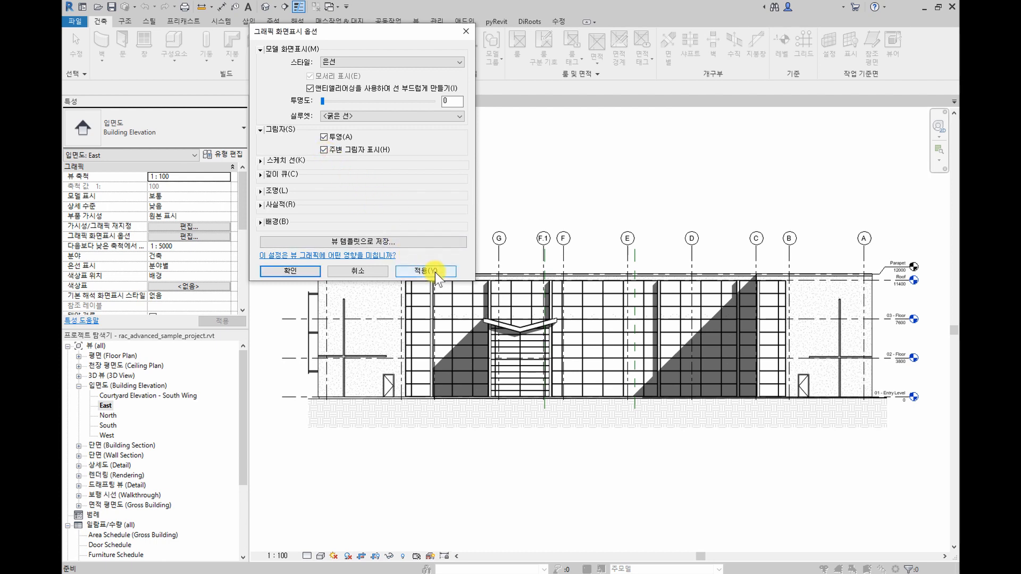
left_click(435, 273)
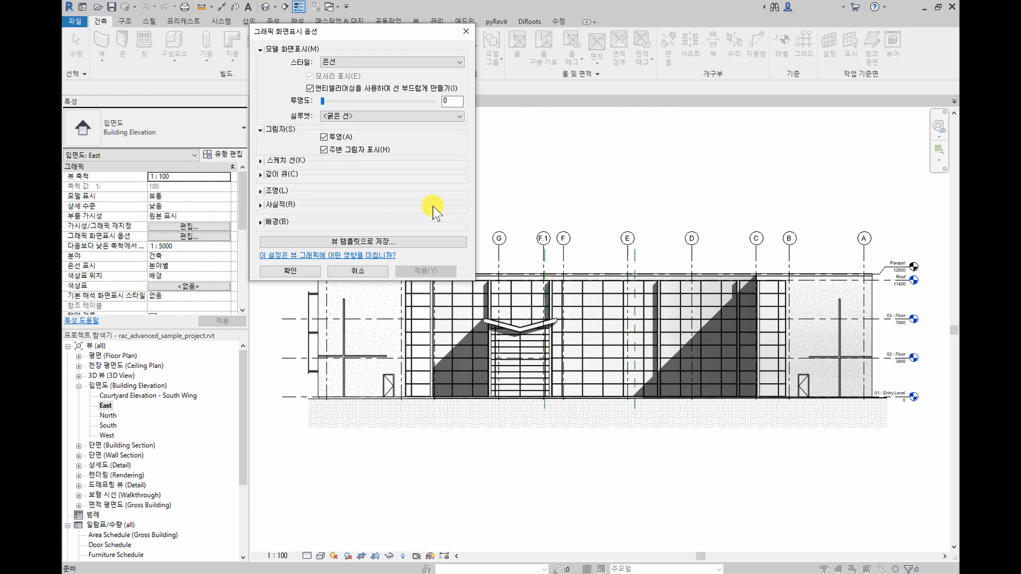
Set the lighting to sun 40, ambient light 20 and shadows 15, and accept the graphic display options
left_click(261, 190)
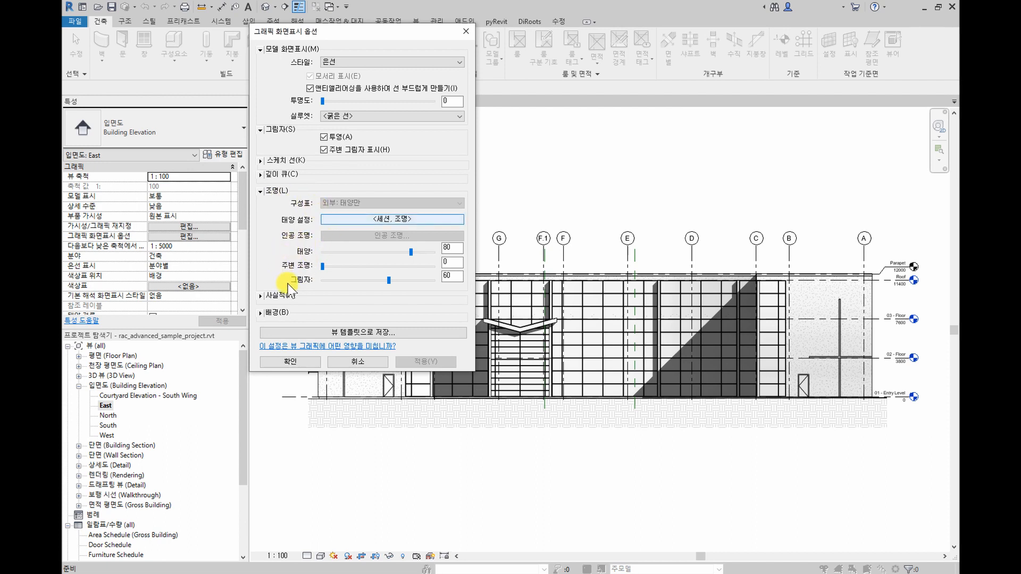
left_click(367, 252)
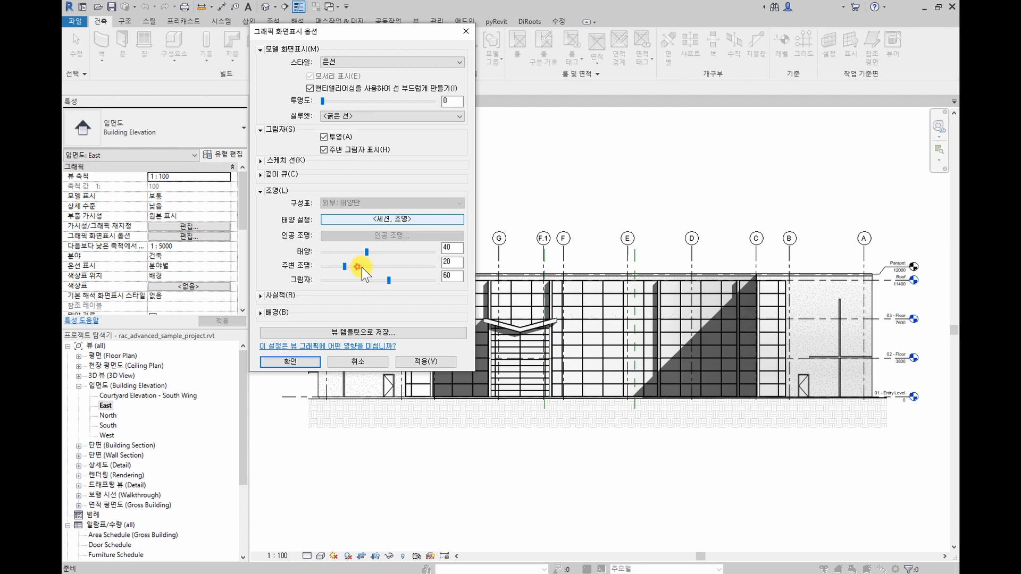
left_click(358, 266)
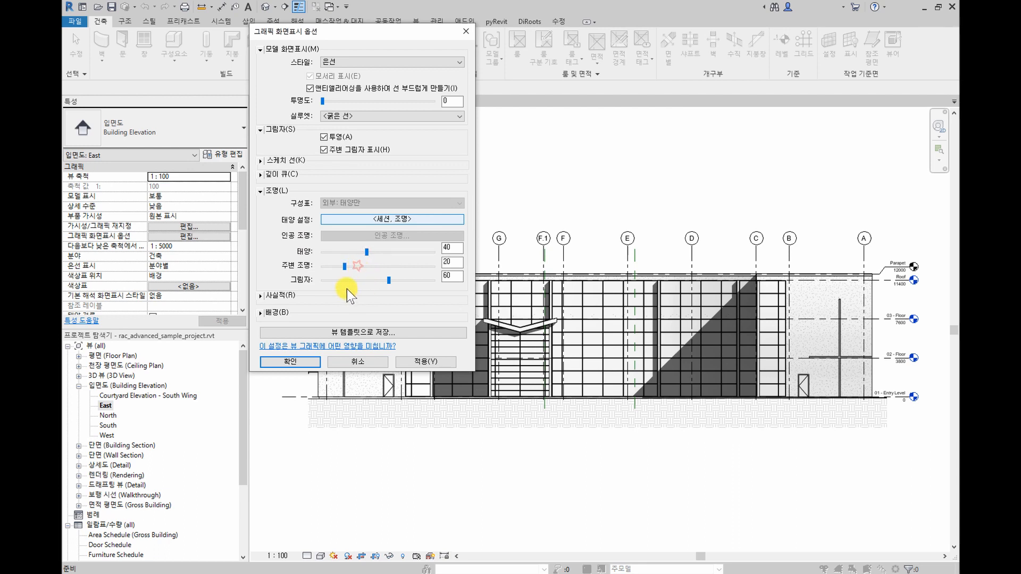
left_click(332, 282)
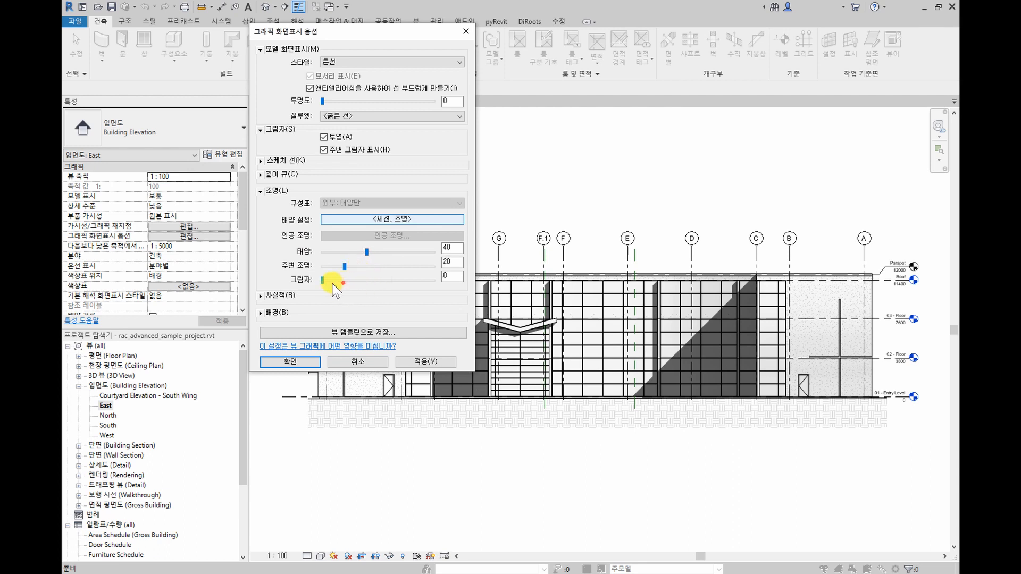
double_click(460, 275)
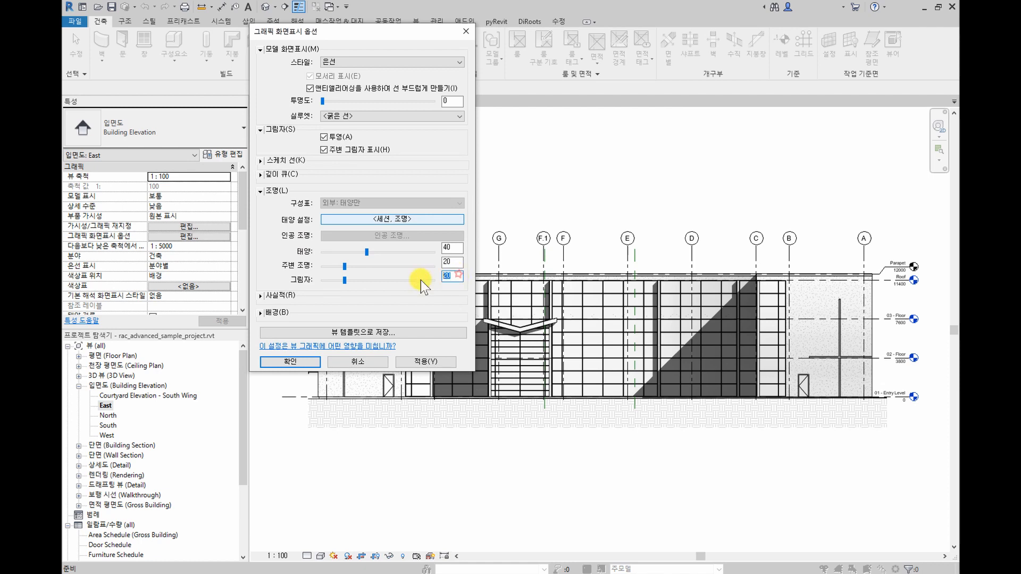
type("15")
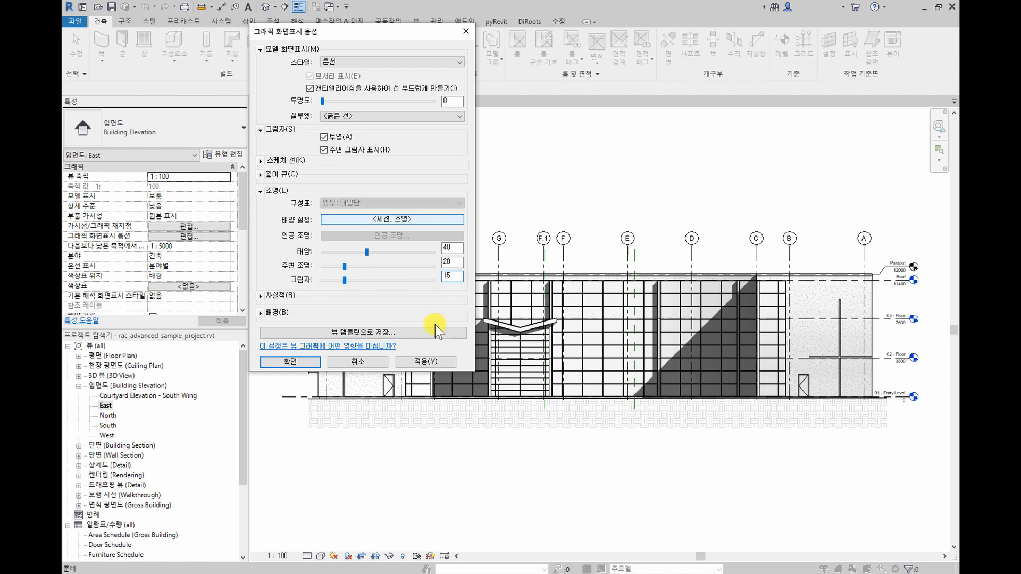
left_click(427, 362)
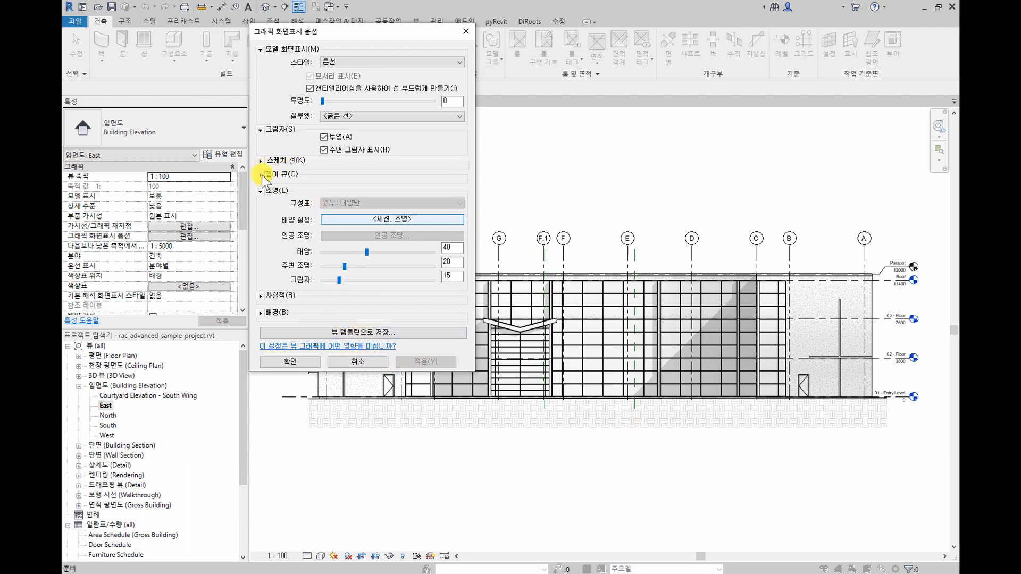
left_click(276, 175)
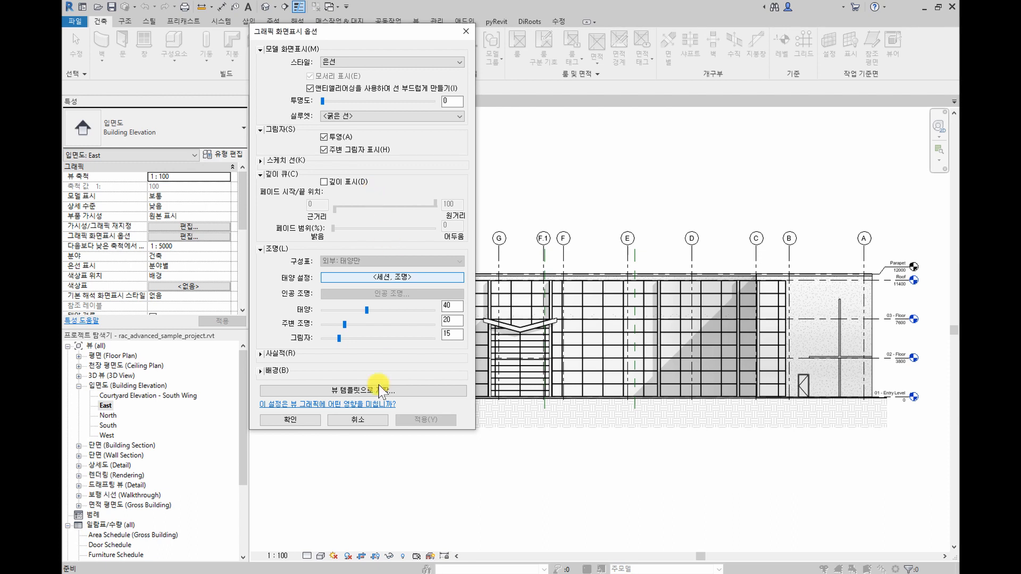
left_click(294, 421)
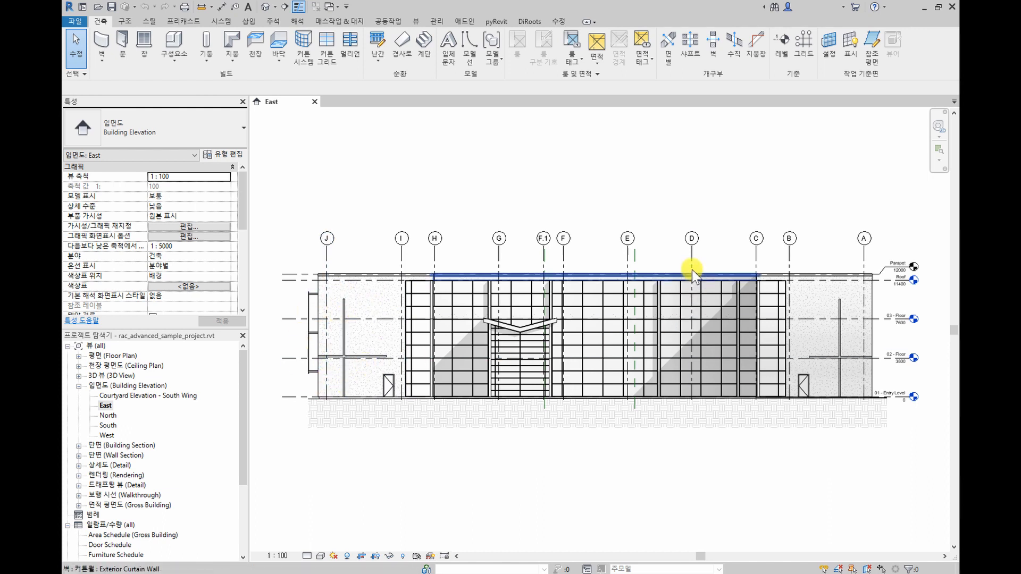
scroll(819, 324, "up", 4)
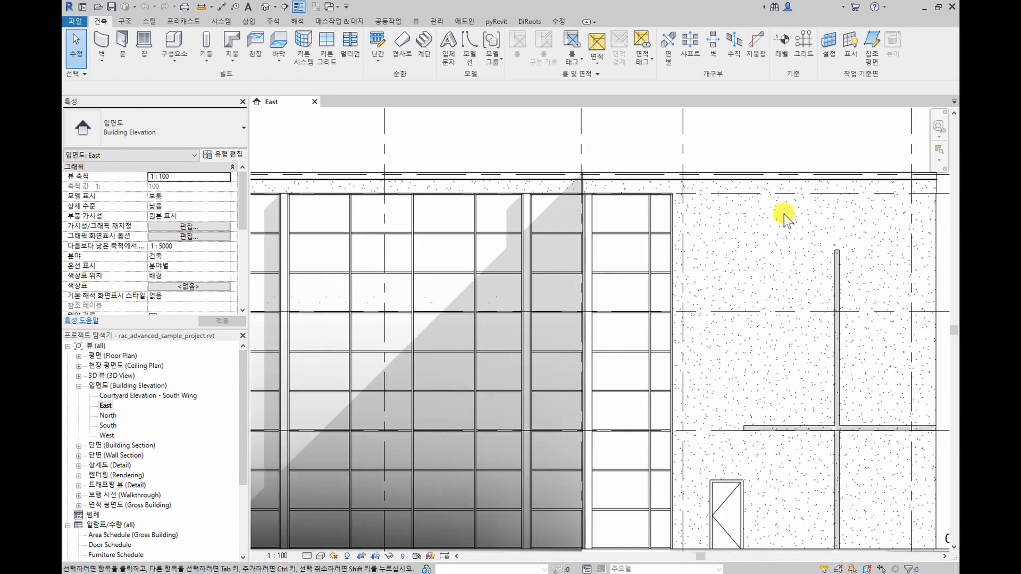
key("z")
key("f")
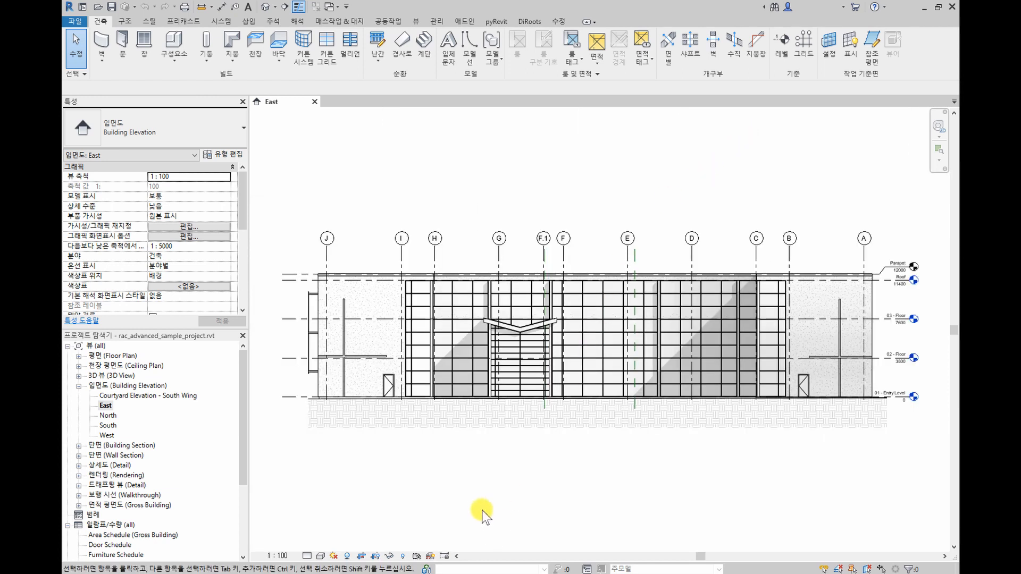
Override the Walls category (벽) in the East elevation's visibility/graphics so its foreground and background projection surface patterns are hidden
left_click(414, 22)
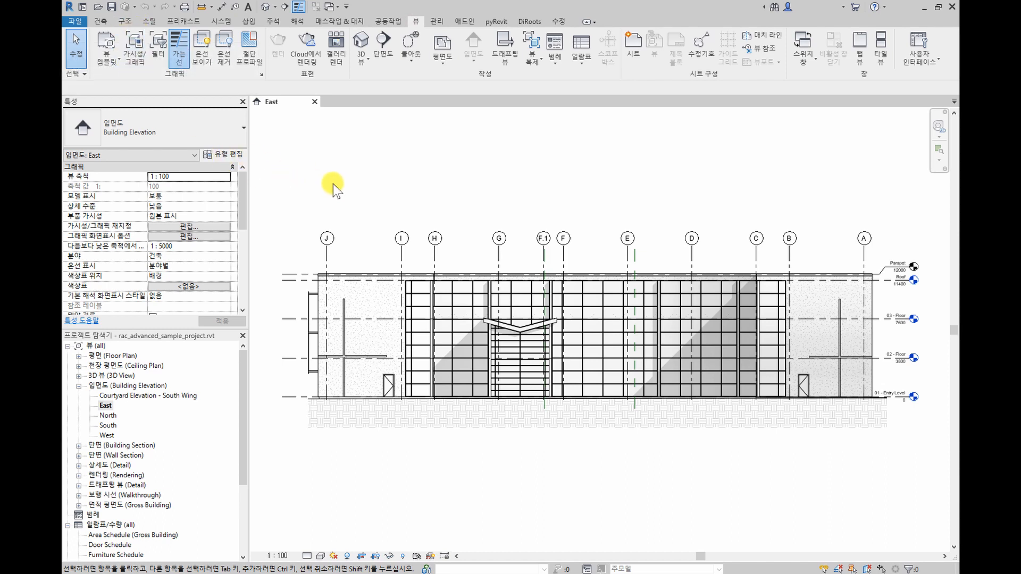
key("v")
key("g")
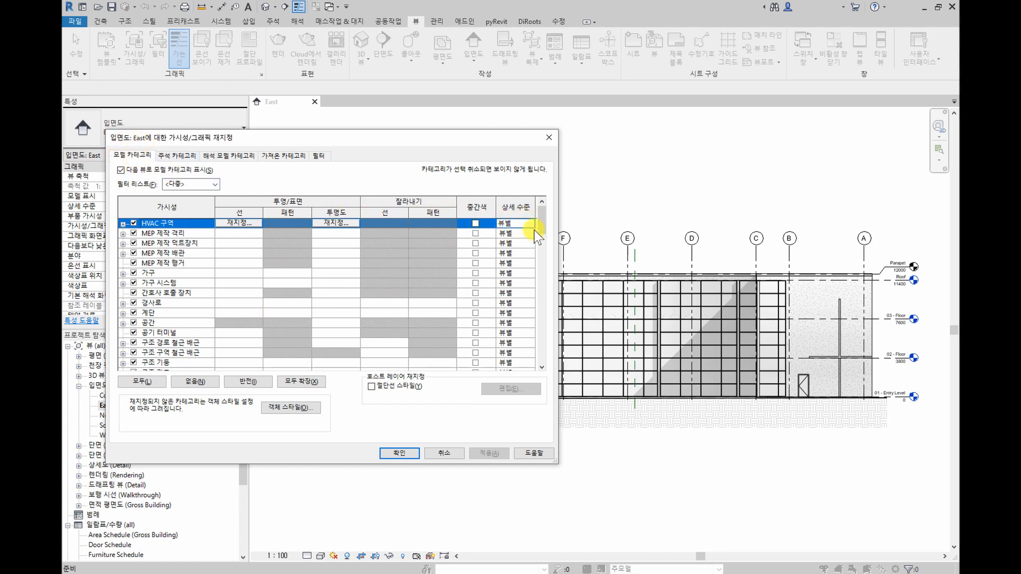
left_click_drag(543, 226, 537, 285)
left_click(535, 283)
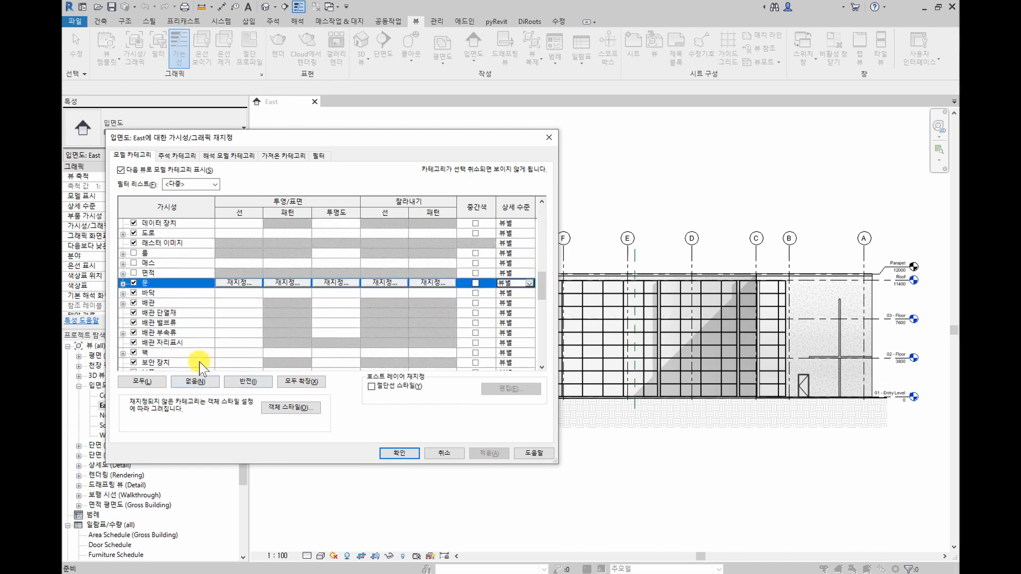
scroll(176, 353, "down", 1)
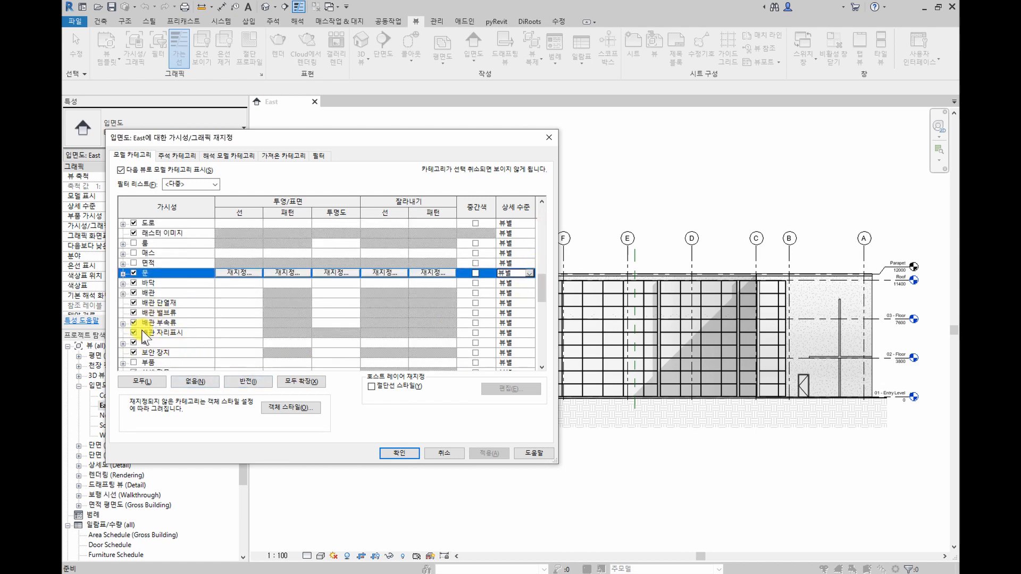
left_click(283, 344)
left_click(283, 344)
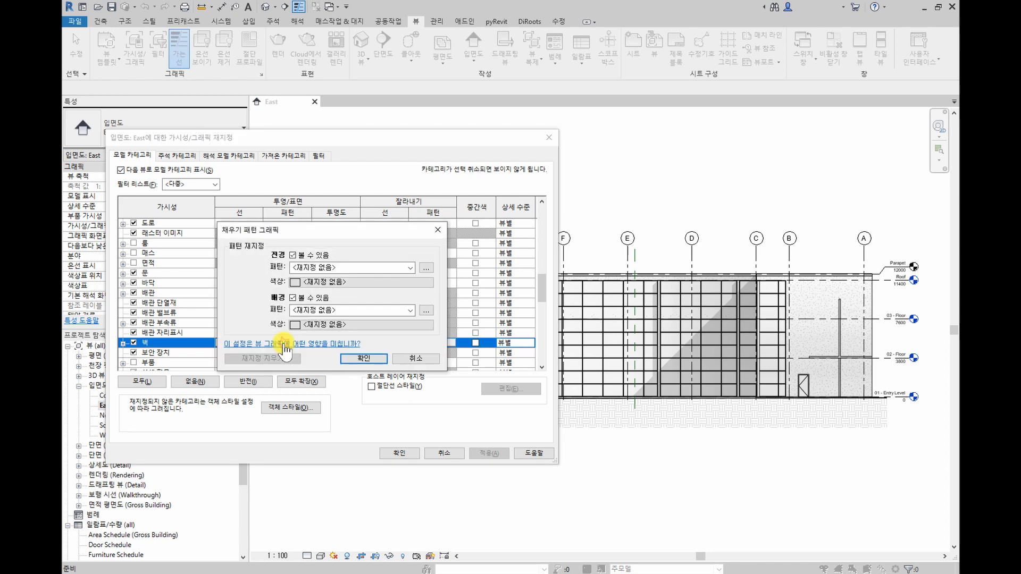
left_click_drag(354, 237, 333, 201)
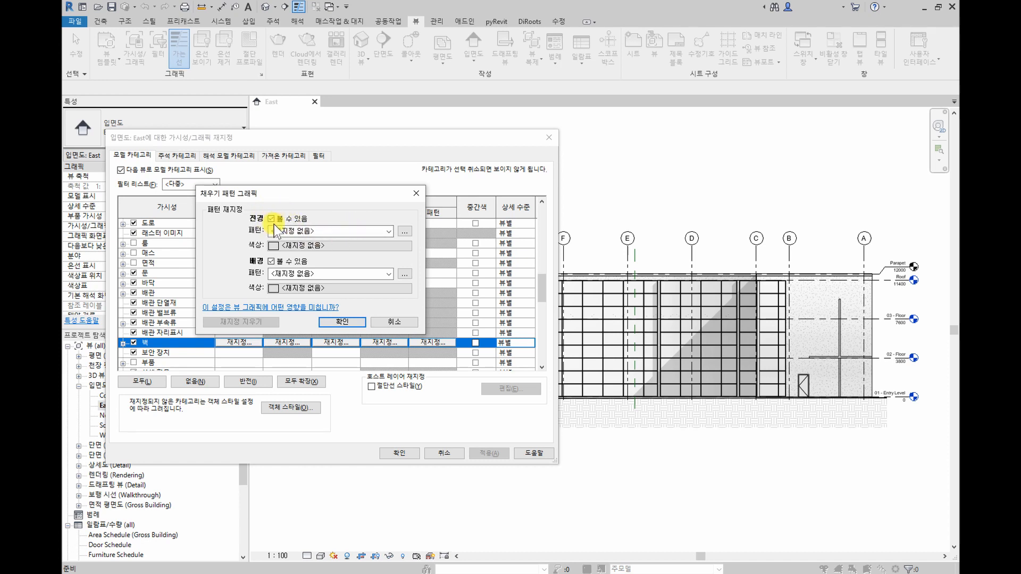
left_click(271, 261)
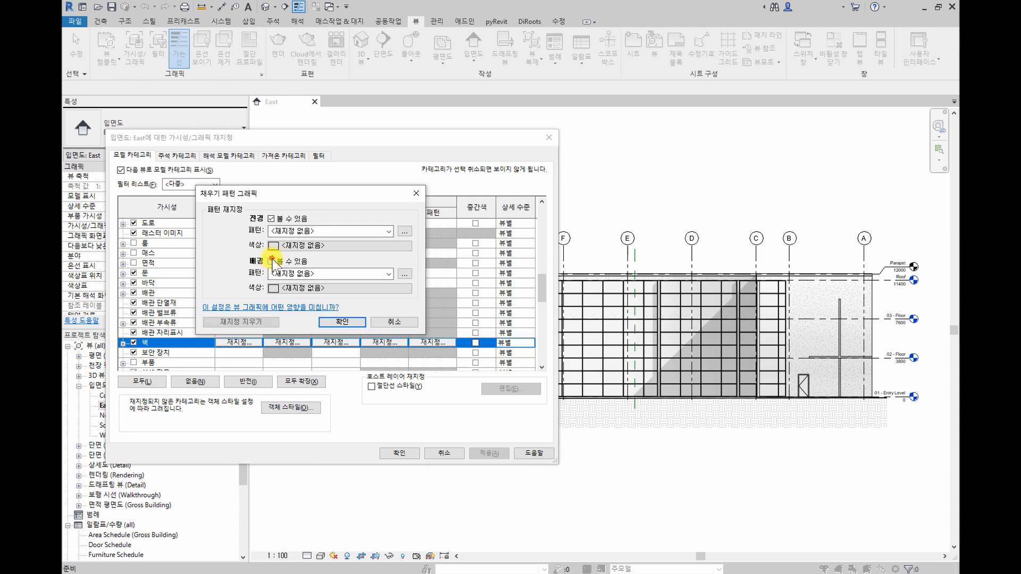
left_click(272, 218)
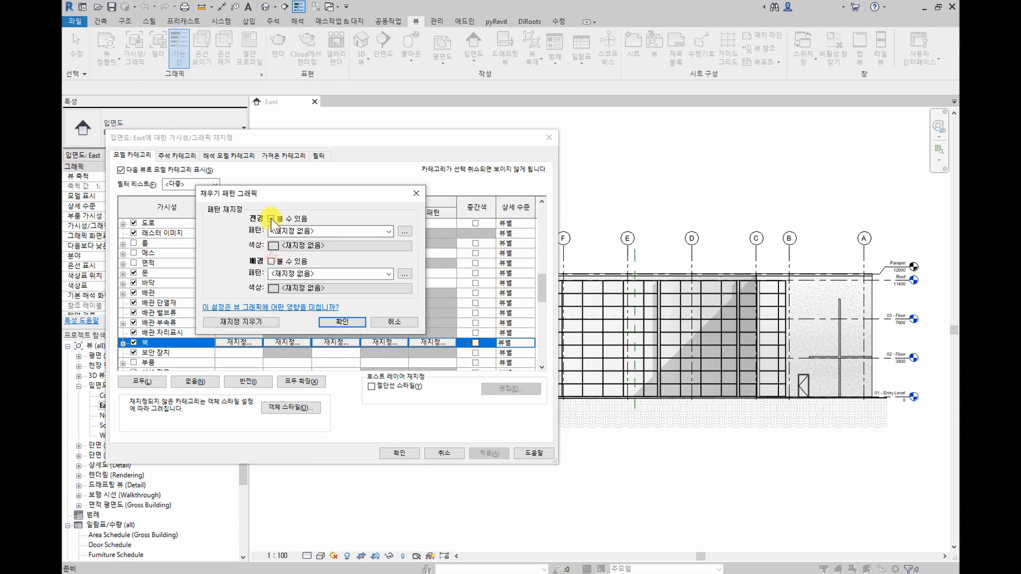
left_click(342, 322)
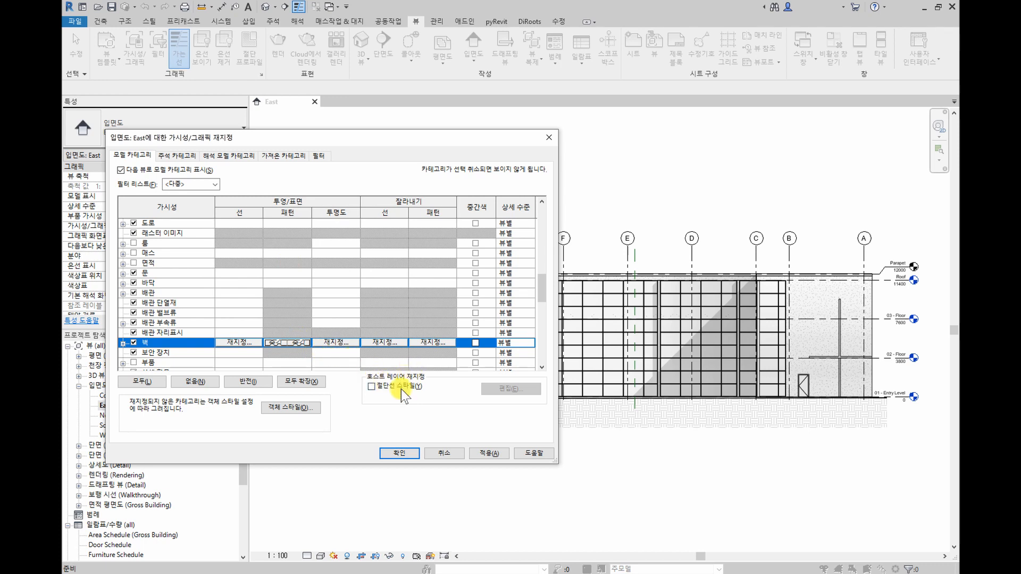
left_click(400, 454)
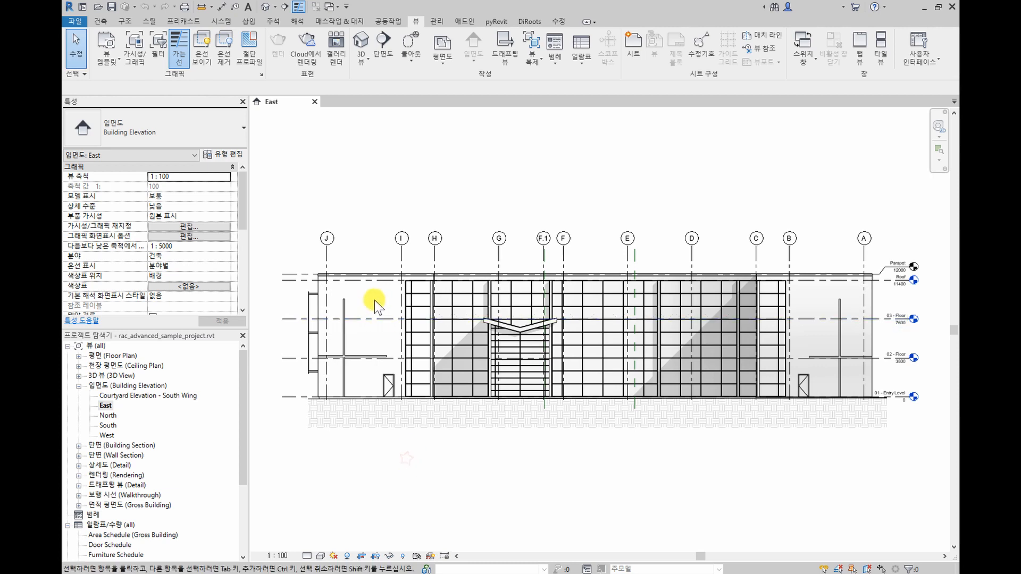
scroll(369, 326, "up", 3)
scroll(367, 322, "up", 2)
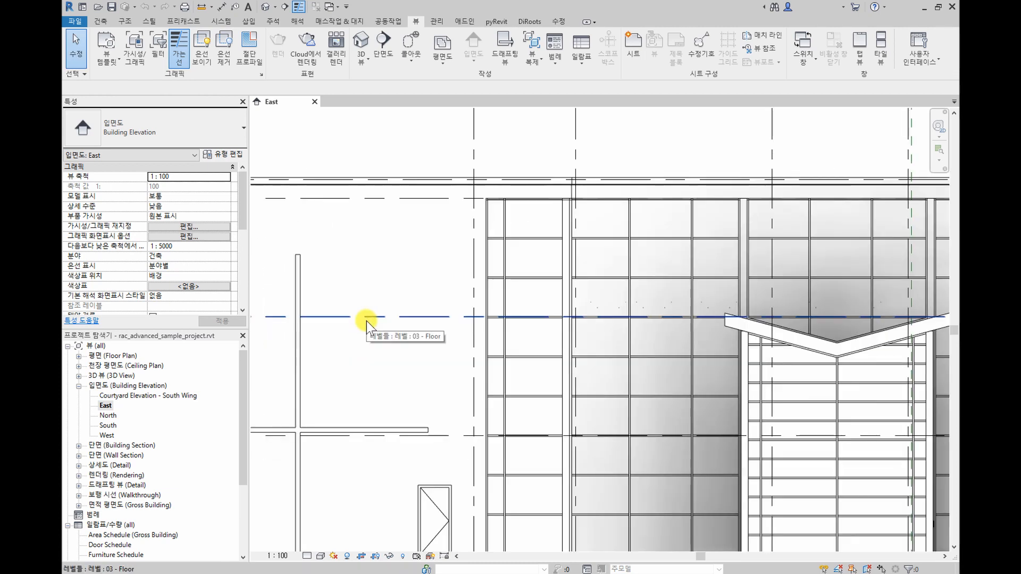
Set the Grids annotation category (그리드) to halftone in the East elevation's visibility/graphics overrides and accept
scroll(367, 322, "down", 5)
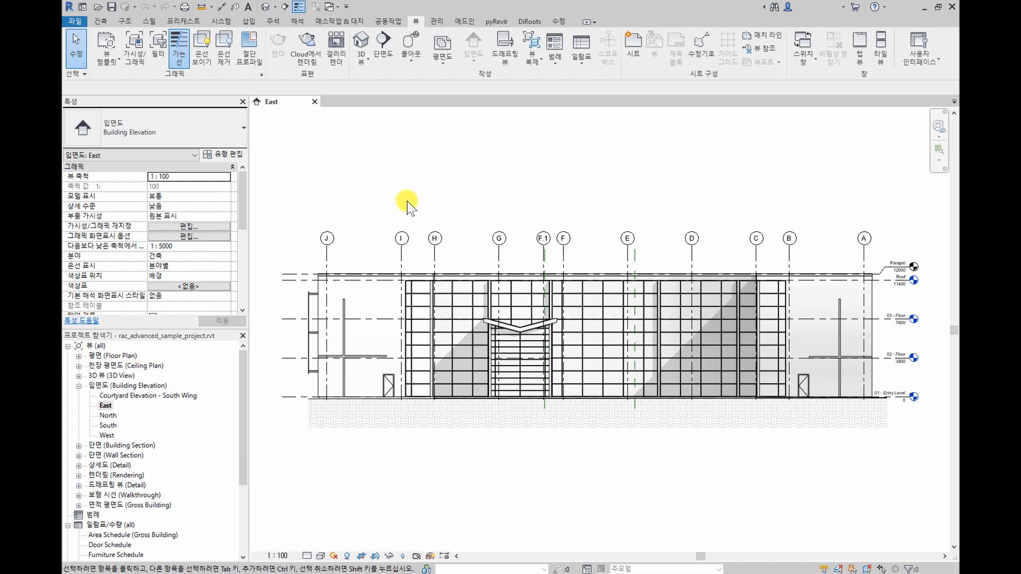
left_click(136, 53)
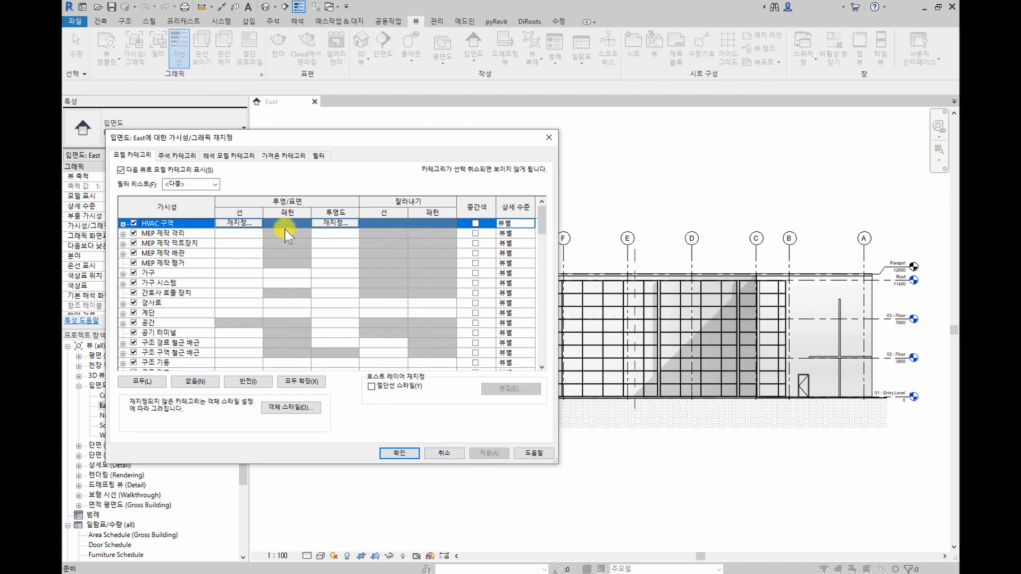
left_click(189, 156)
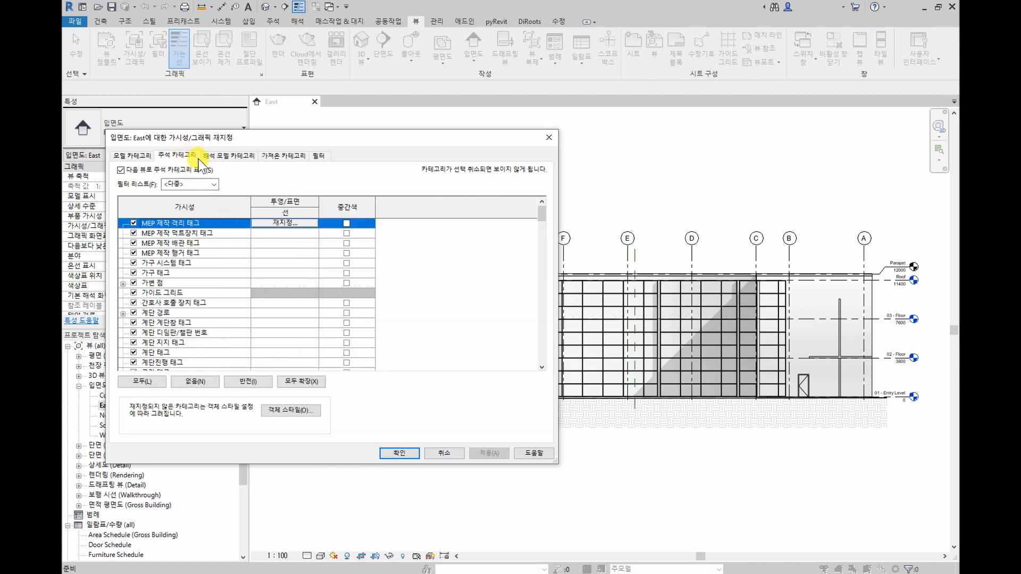
left_click_drag(540, 215, 543, 252)
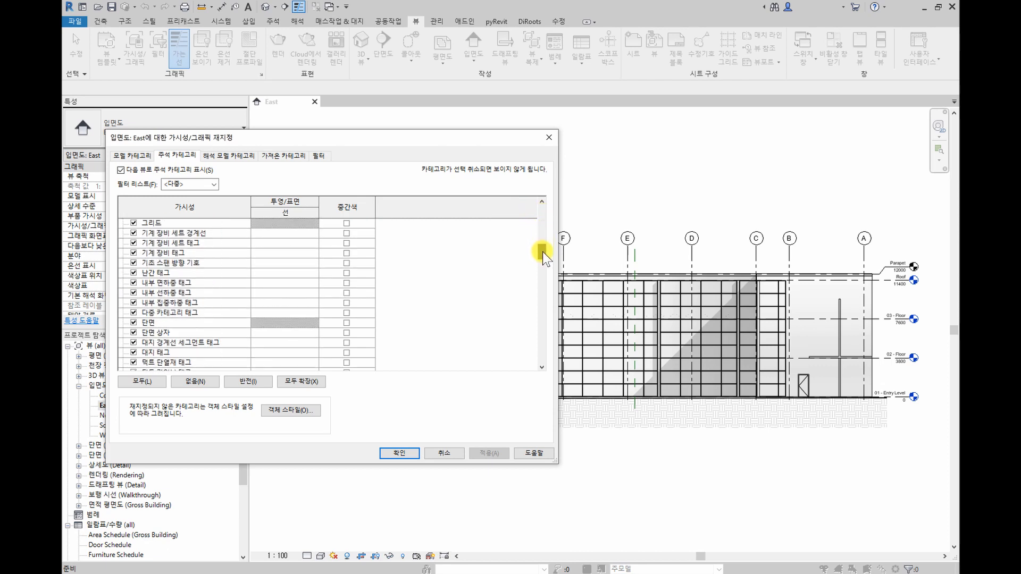
scroll(354, 266, "up", 1)
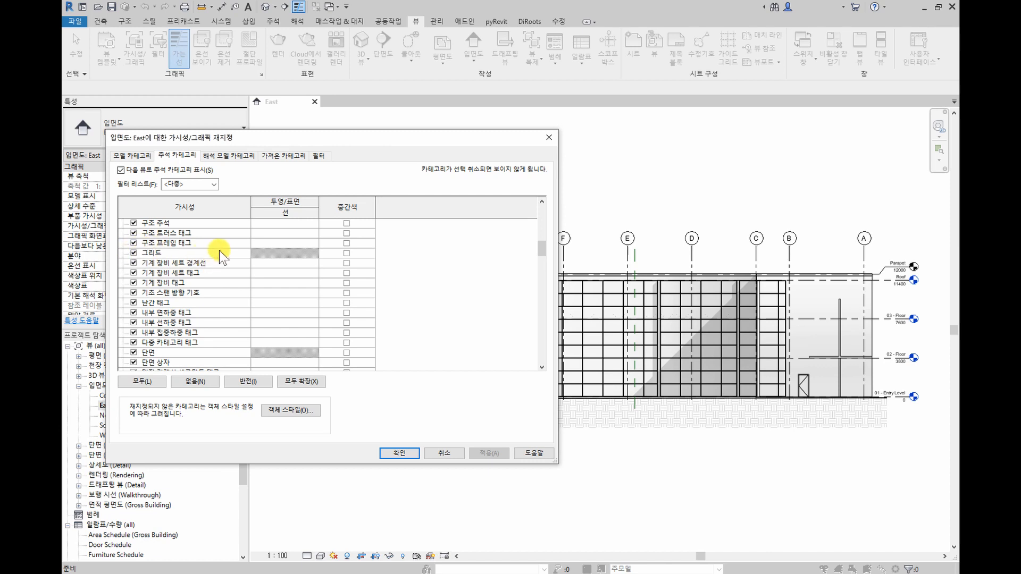
left_click(347, 253)
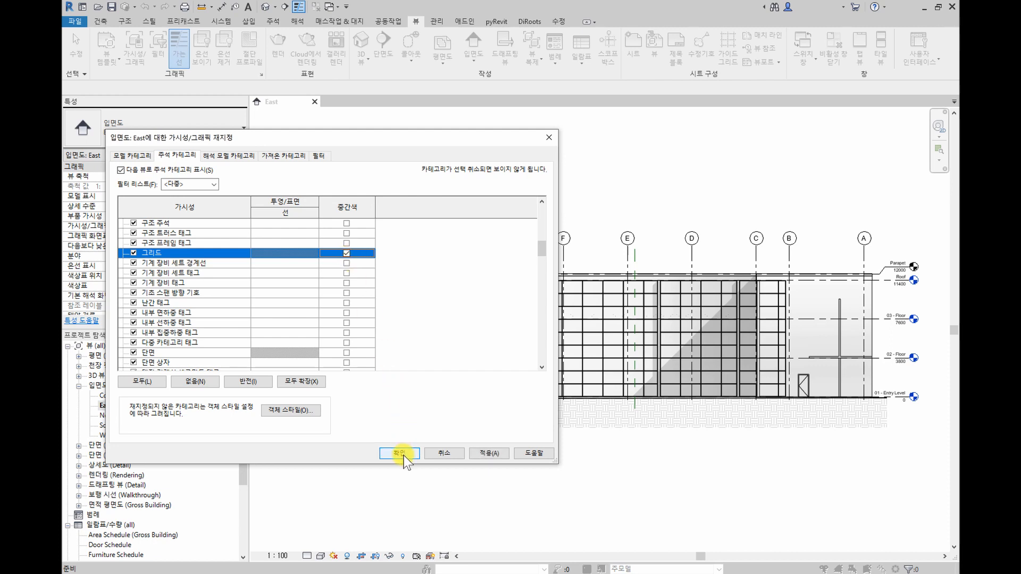
left_click(399, 453)
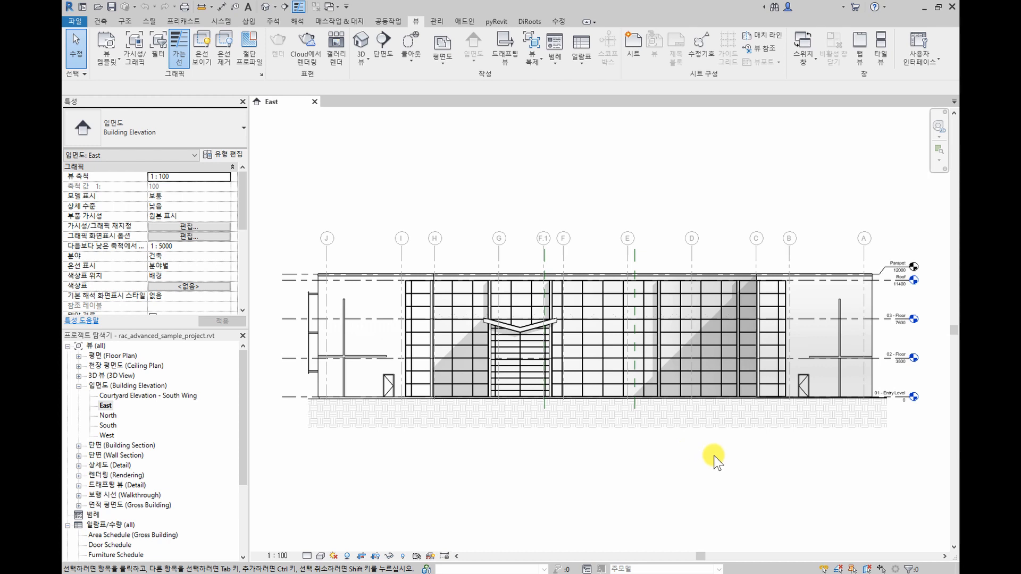
Hide the Elevation Swing subcategory of Doors (문) in the East elevation's visibility/graphics and apply the change
left_click(140, 50)
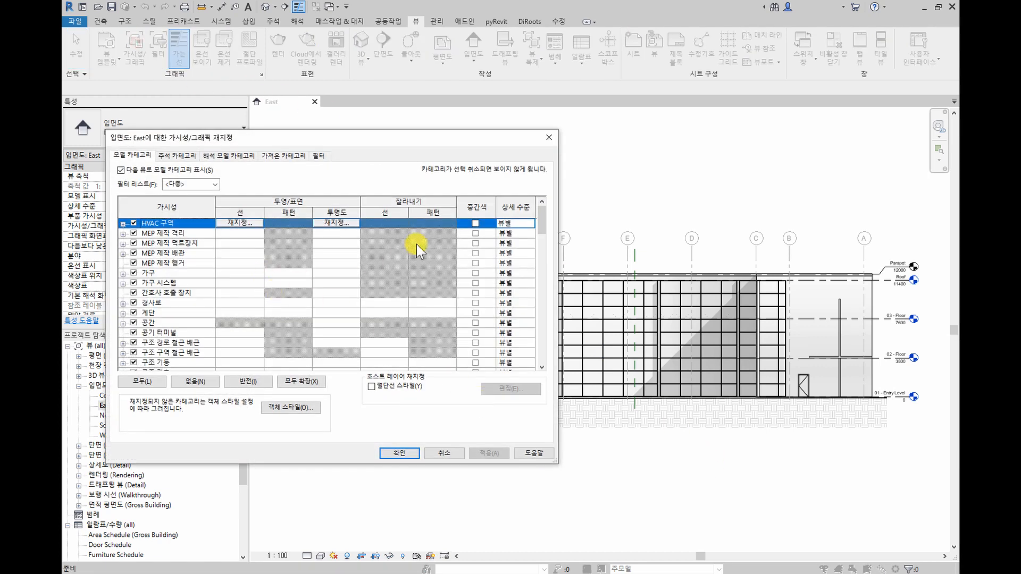
left_click_drag(548, 225, 541, 294)
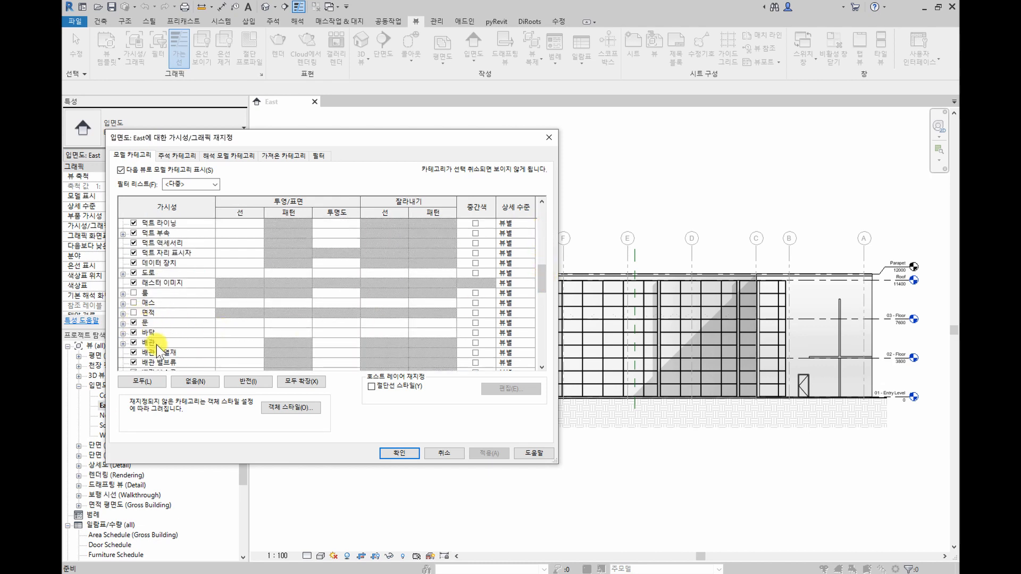
scroll(157, 345, "down", 2)
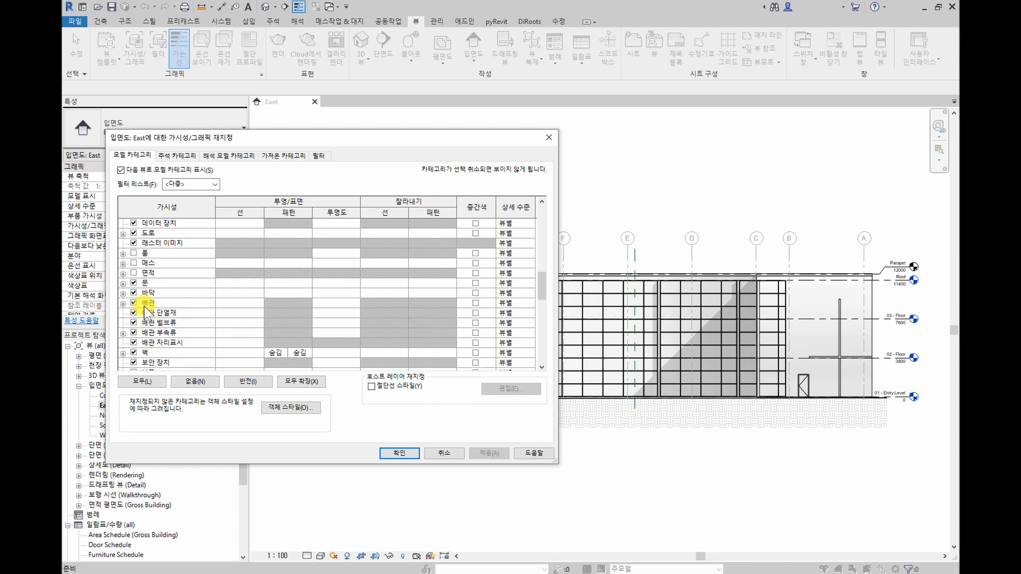
left_click(123, 283)
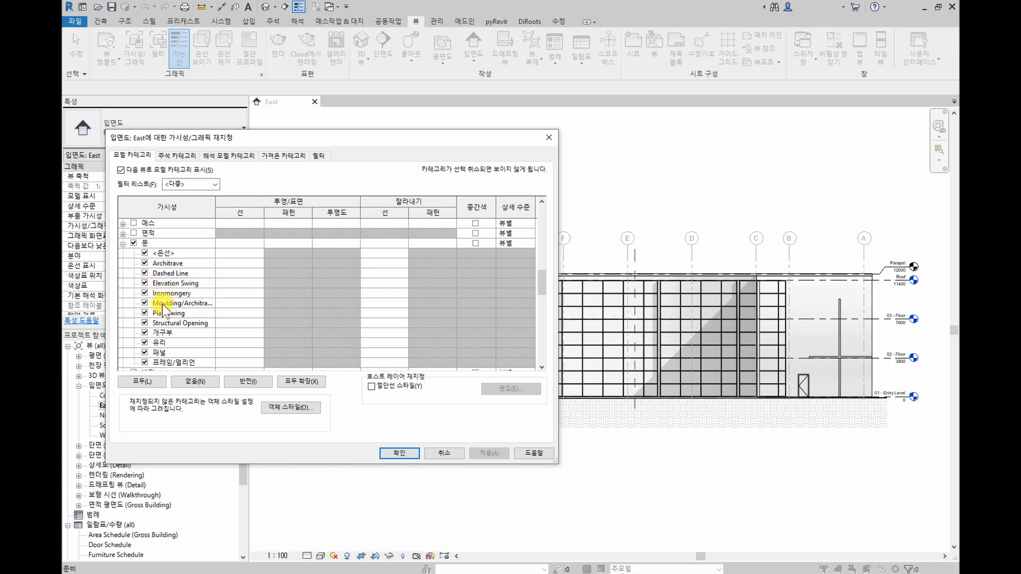
scroll(162, 306, "down", 1)
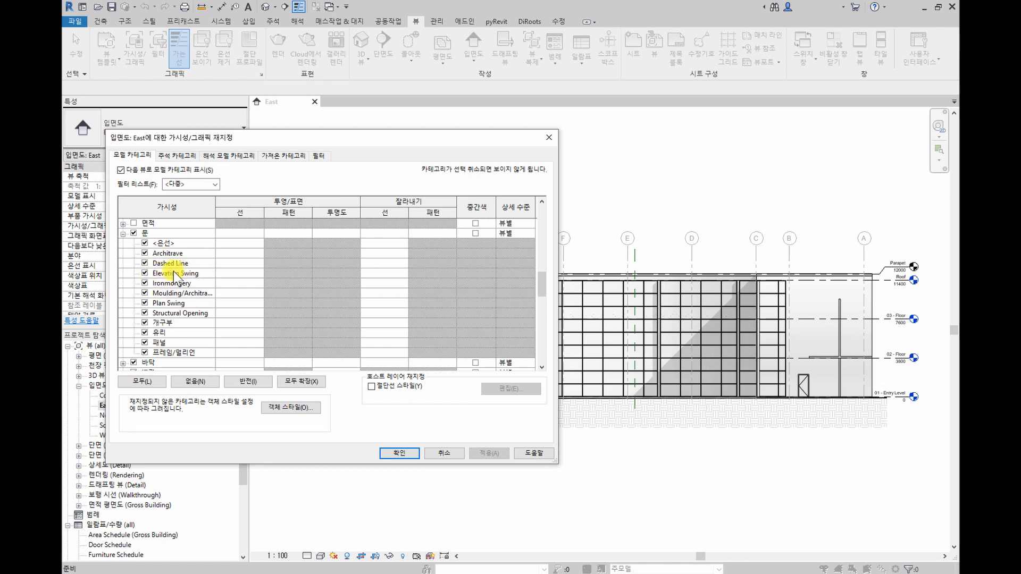
left_click(145, 273)
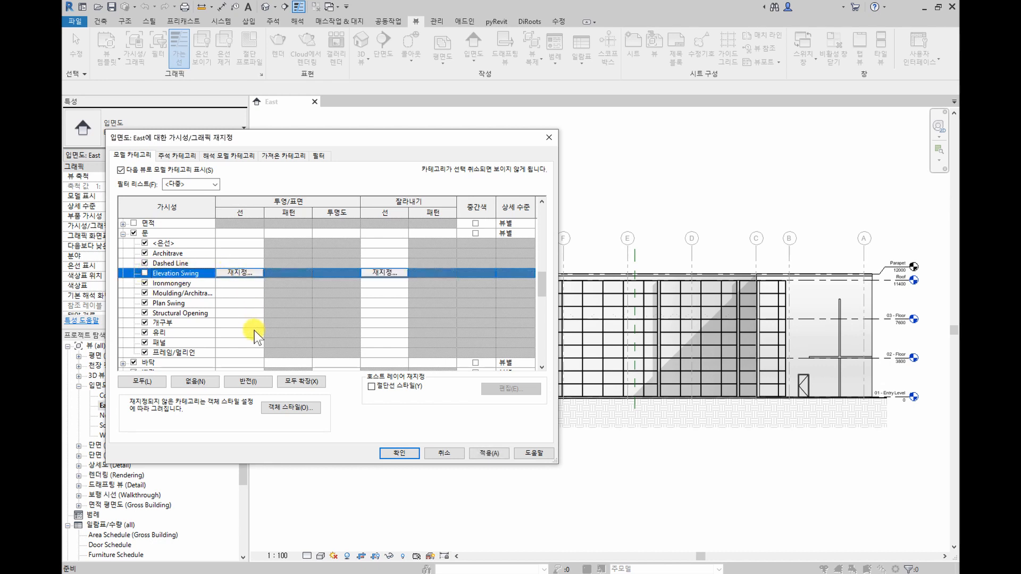
left_click(489, 453)
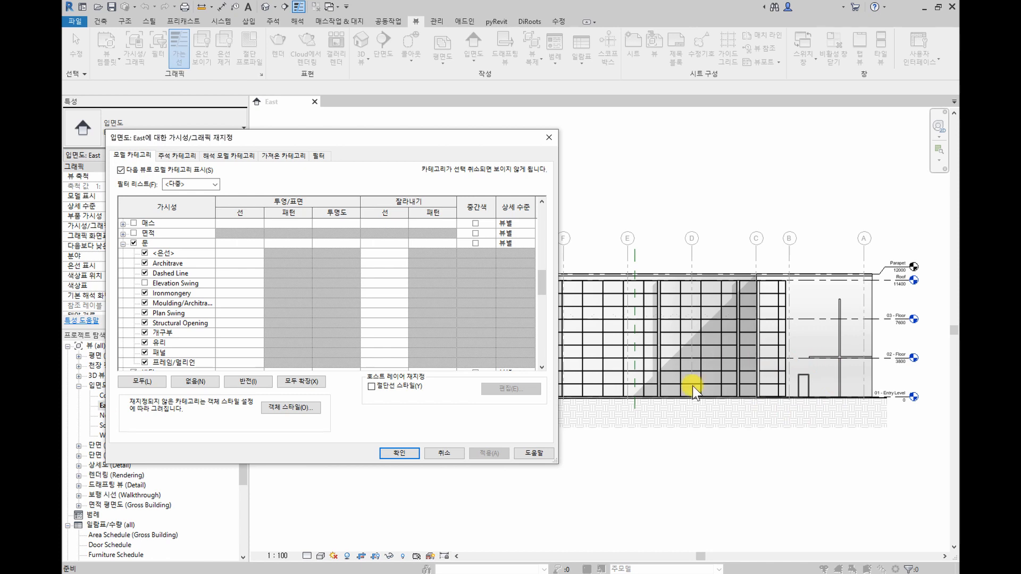
left_click(128, 243)
Override the projection surface transparency of Curtain Panels (커튼월 패널) to 15% and apply it to the East elevation
left_click_drag(538, 281, 537, 354)
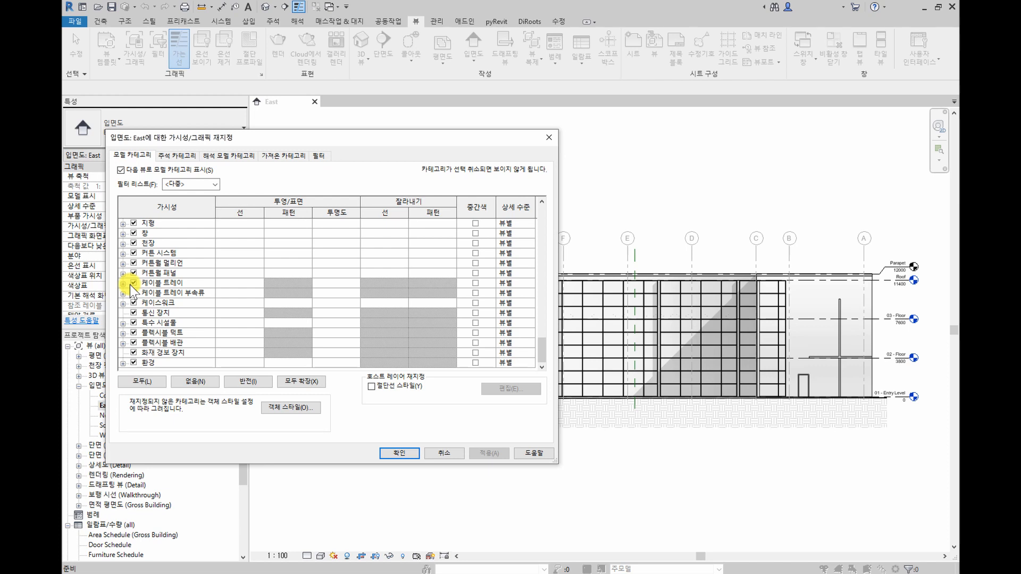
left_click(334, 272)
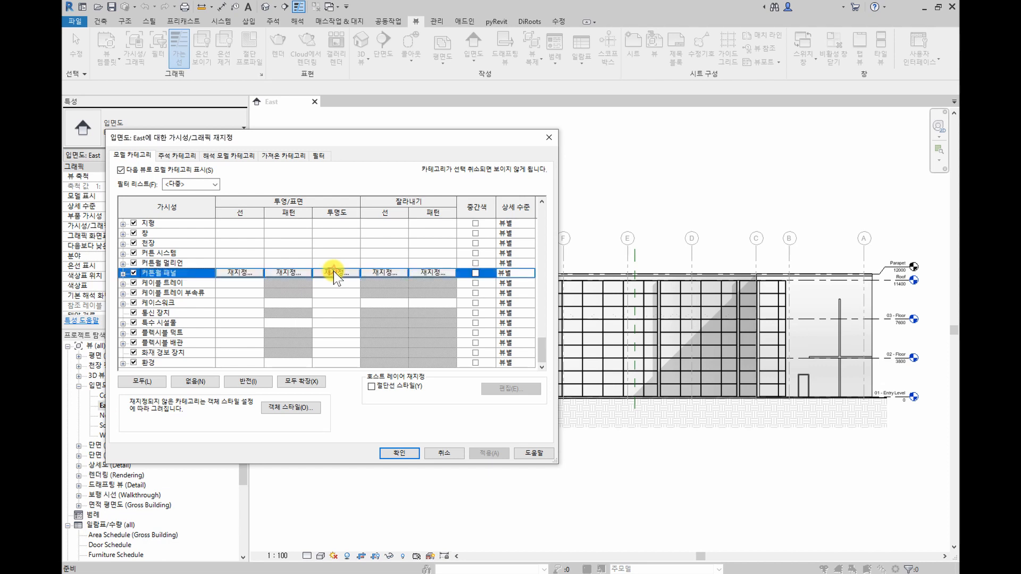
left_click(334, 271)
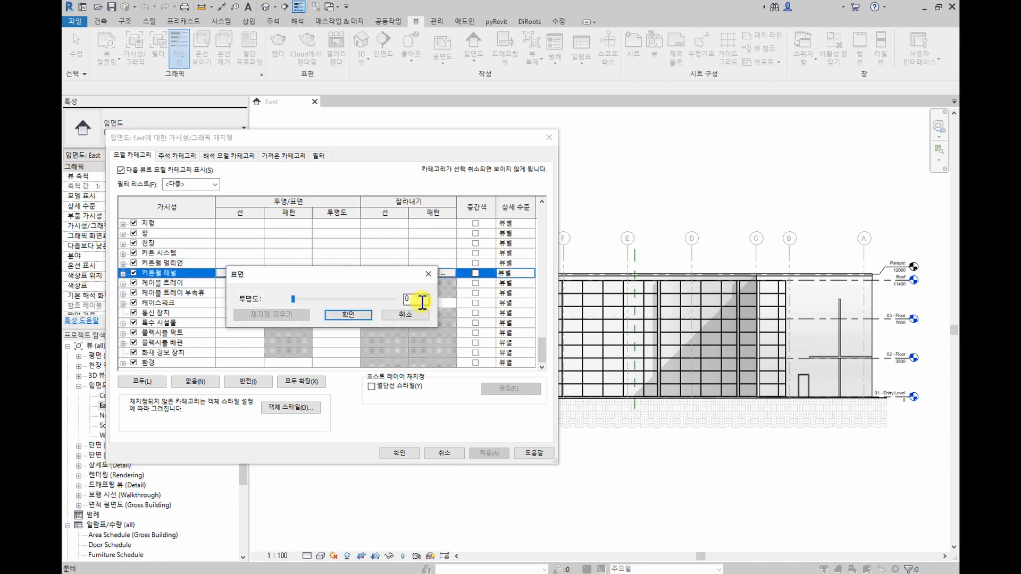
left_click_drag(422, 302, 398, 303)
type("15")
left_click(348, 315)
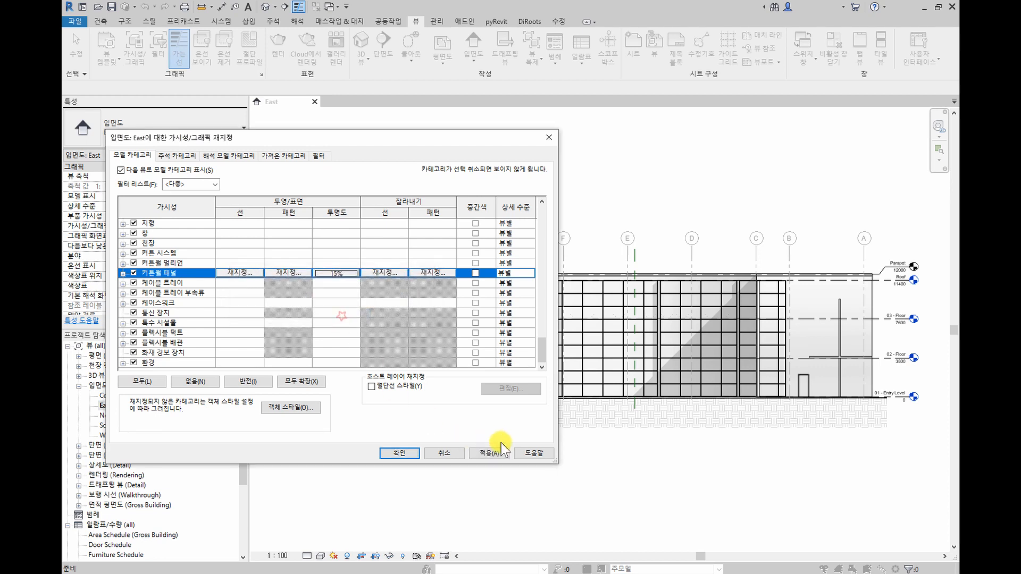
left_click(499, 457)
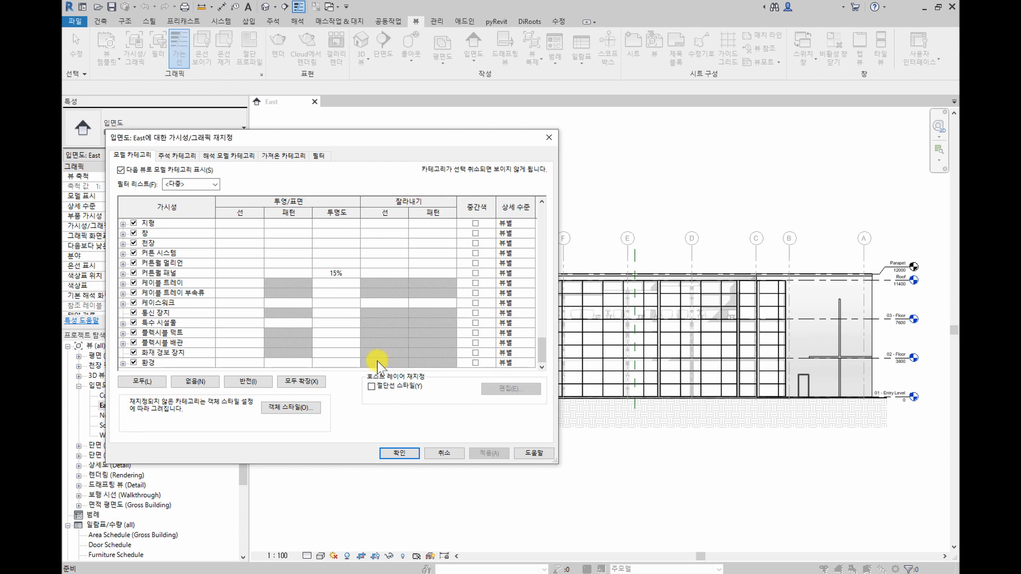
Override the Curtain Panels' foreground surface pattern with solid fill (<솔리드 채우기>) in light cyan RGB 232-255-255, and accept the overrides
left_click(284, 272)
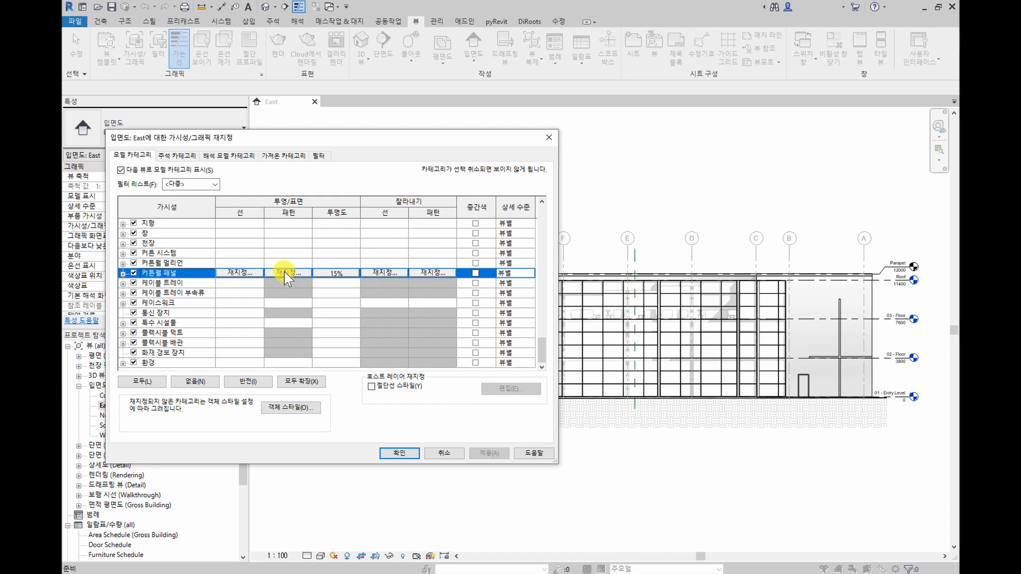
left_click(284, 272)
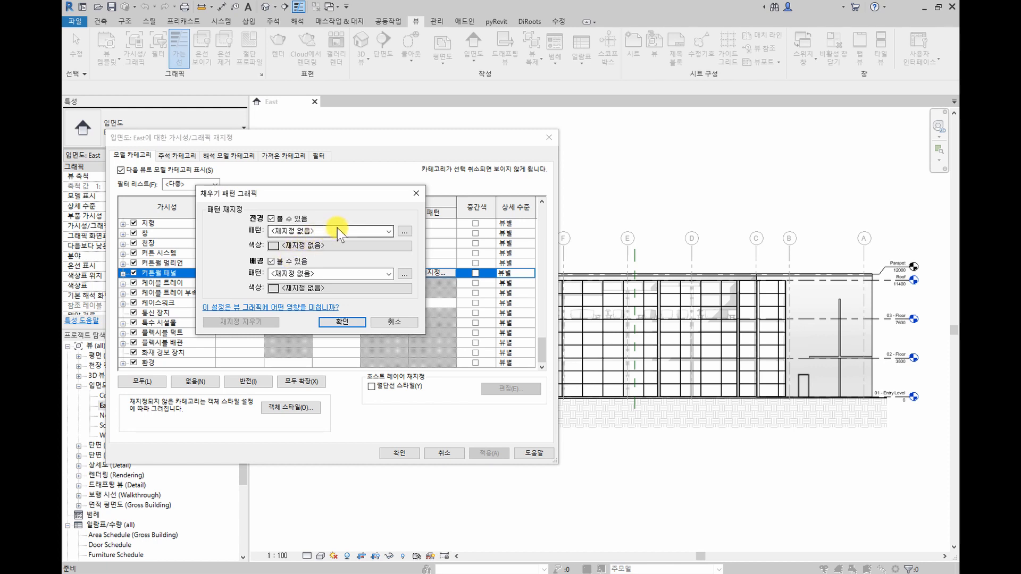
left_click(355, 230)
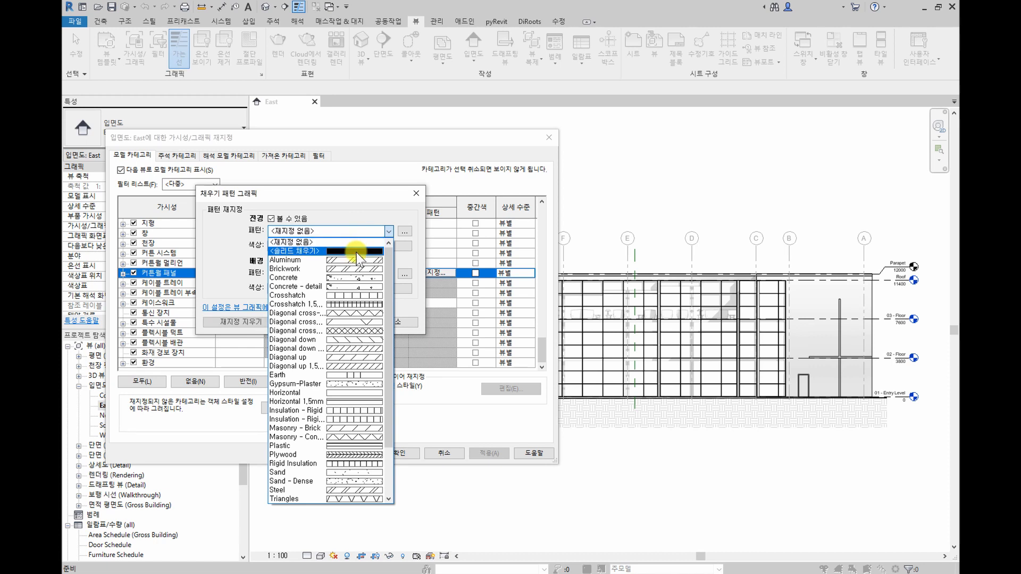
left_click(358, 252)
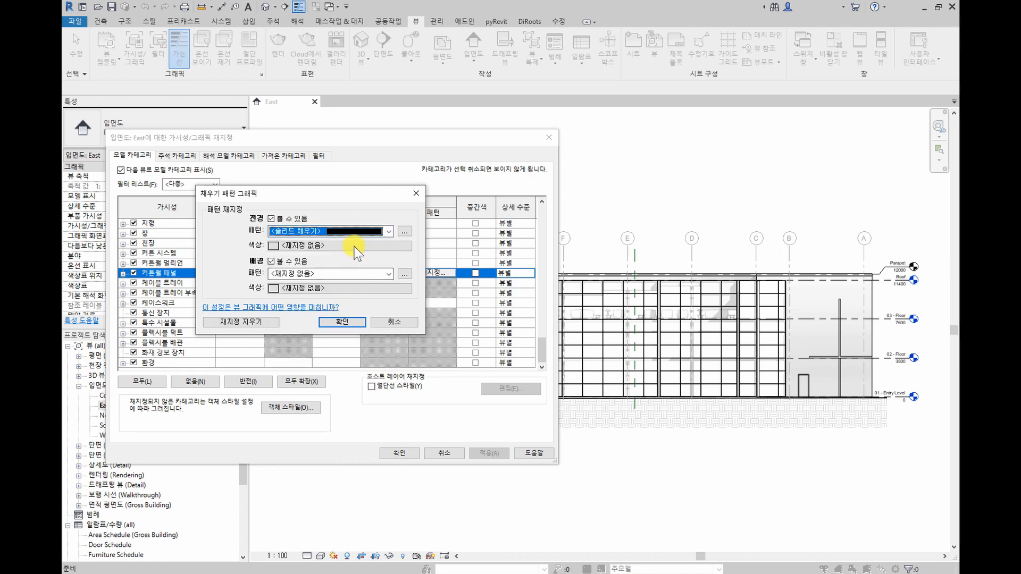
left_click(354, 245)
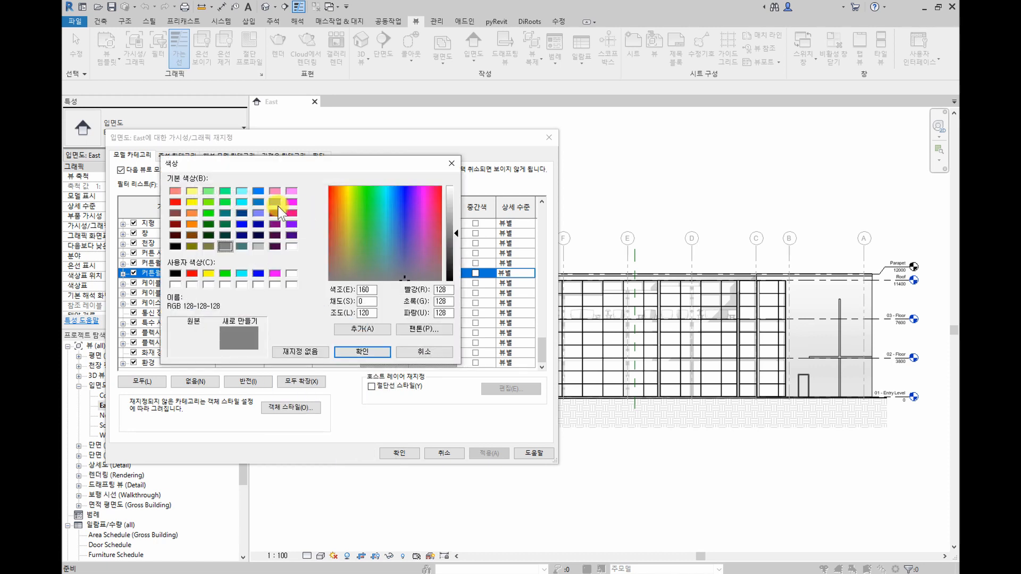
left_click(242, 192)
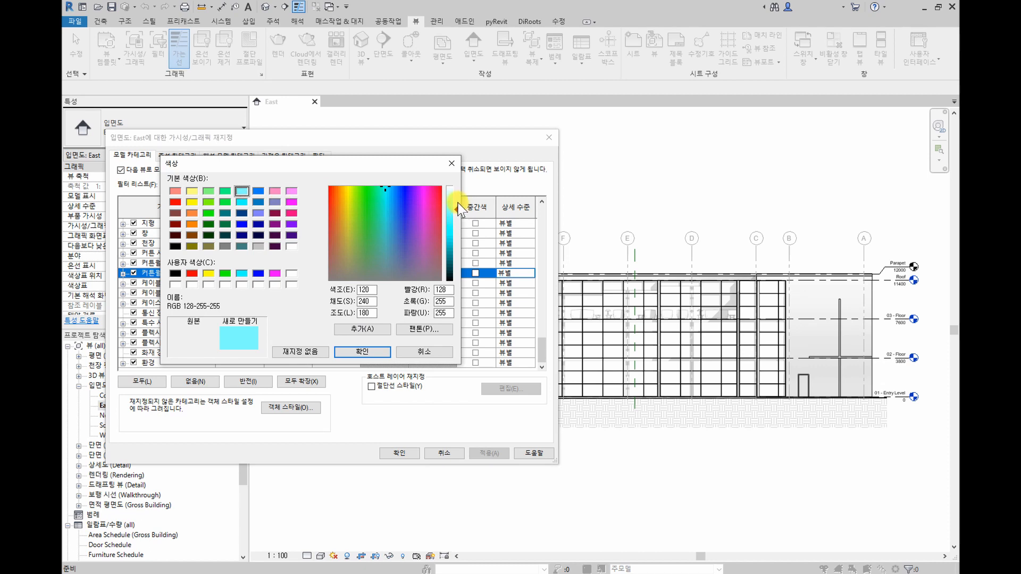
left_click_drag(455, 206, 456, 191)
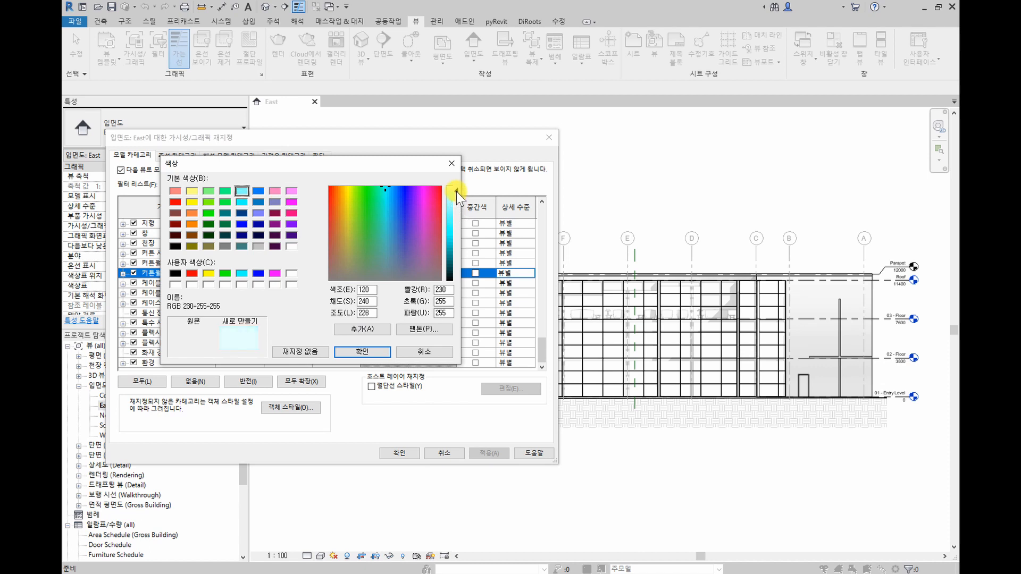
left_click(372, 351)
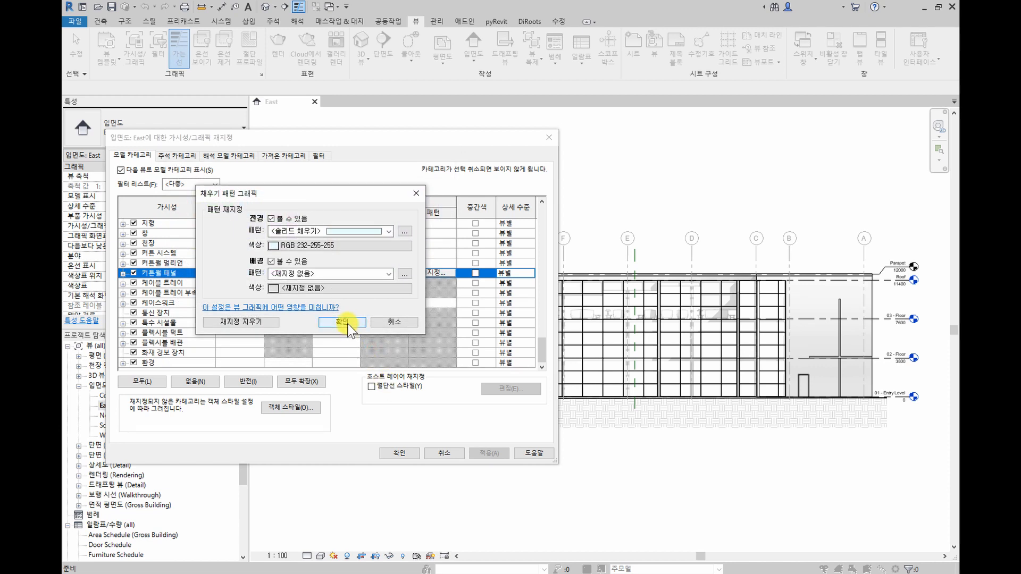
left_click(348, 323)
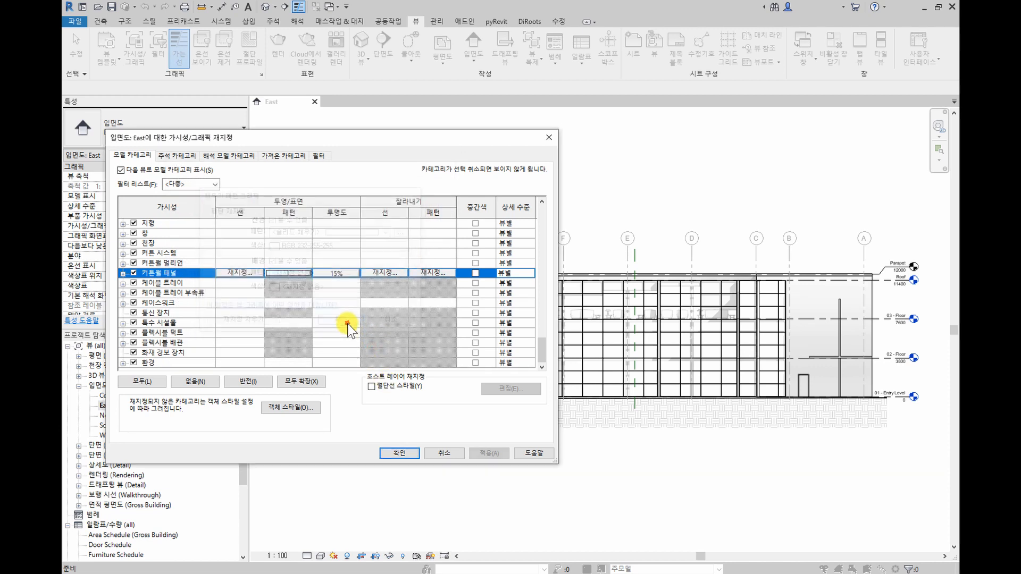
left_click(407, 454)
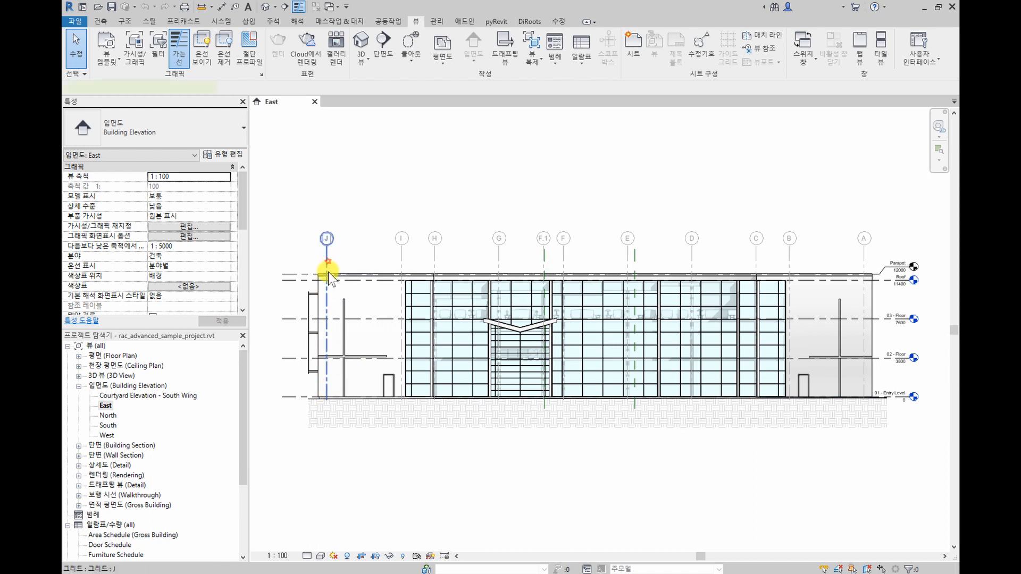
Shorten the level lines by pulling their left ends past the building's right edge, close to the level heads
left_click(330, 422)
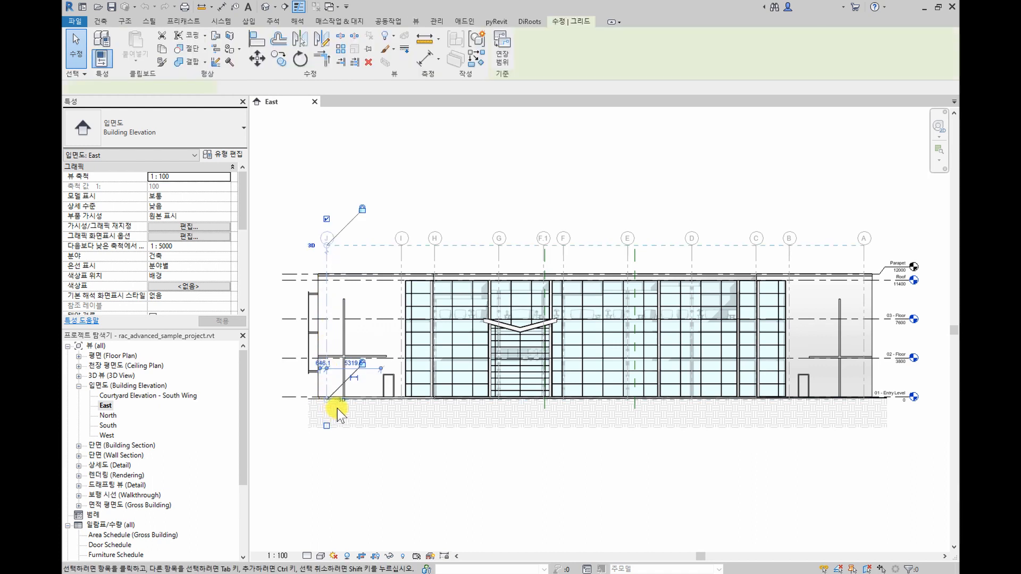
left_click(290, 281)
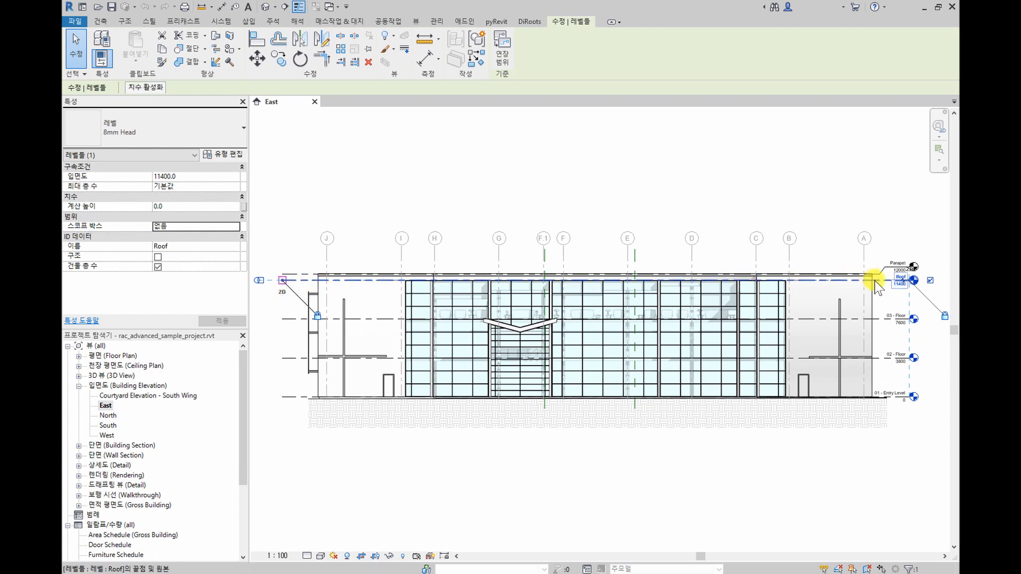
left_click(510, 459)
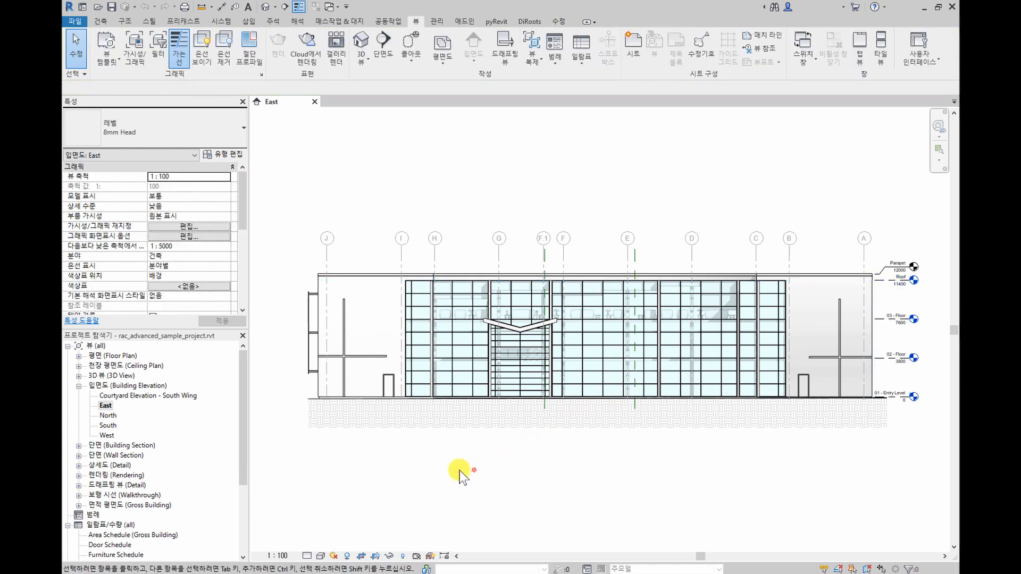
Switch the lower end of grid J to 2D extents and shorten the grid line to just above the roof
left_click(327, 257)
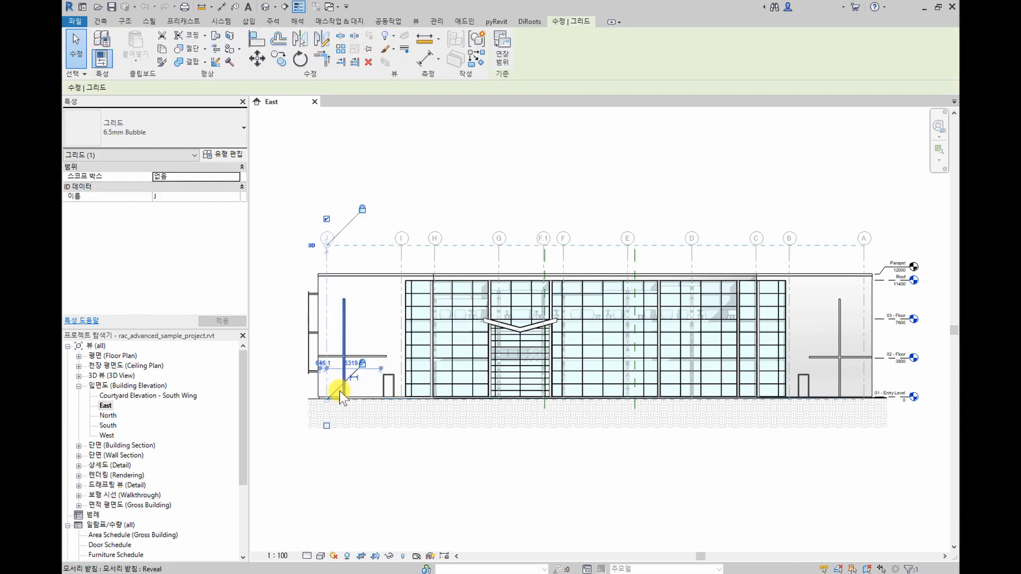
scroll(343, 396, "up", 2)
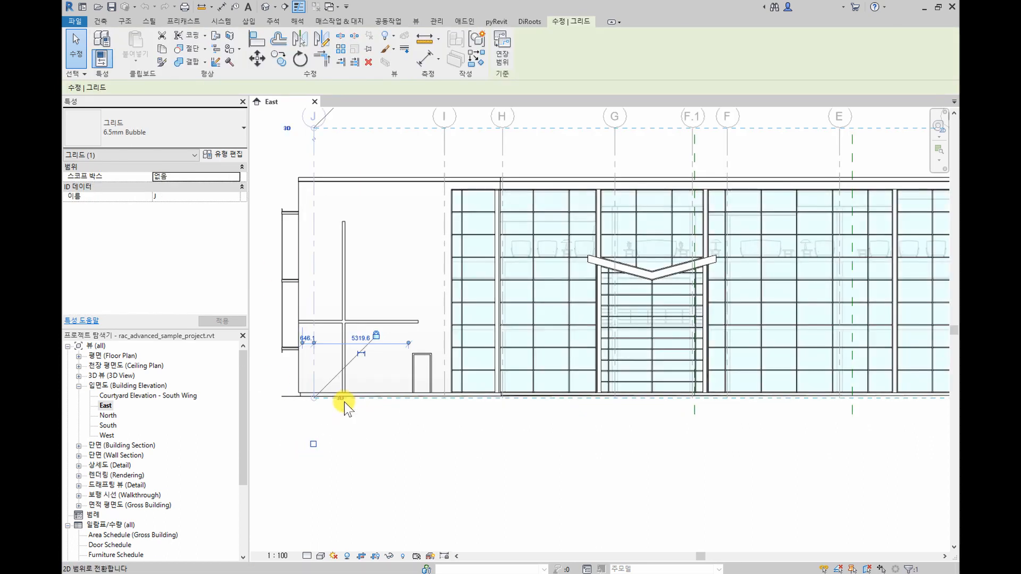
left_click(343, 399)
scroll(340, 400, "down", 3)
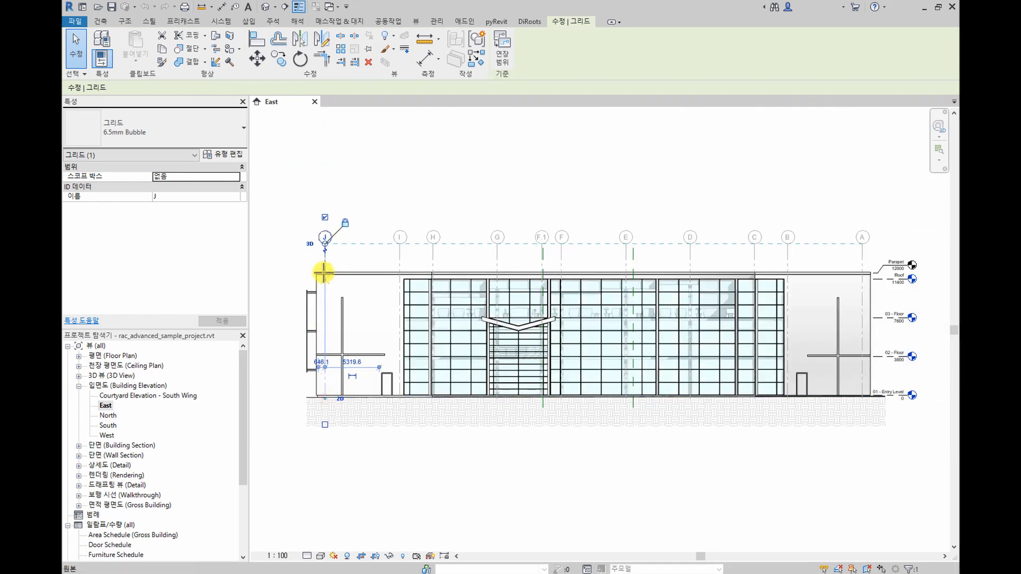
left_click(397, 158)
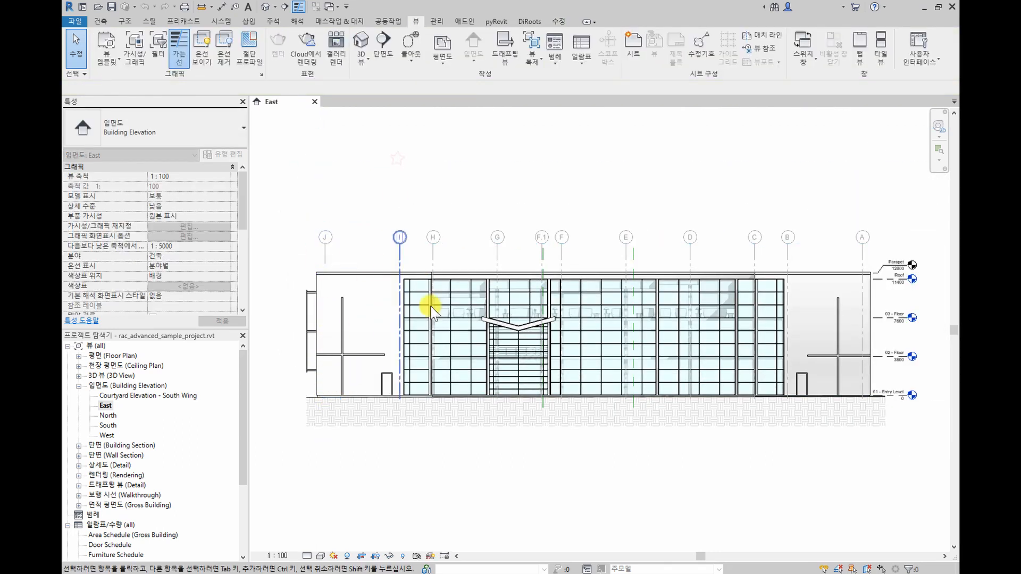
middle_click(350, 418)
middle_click(350, 417)
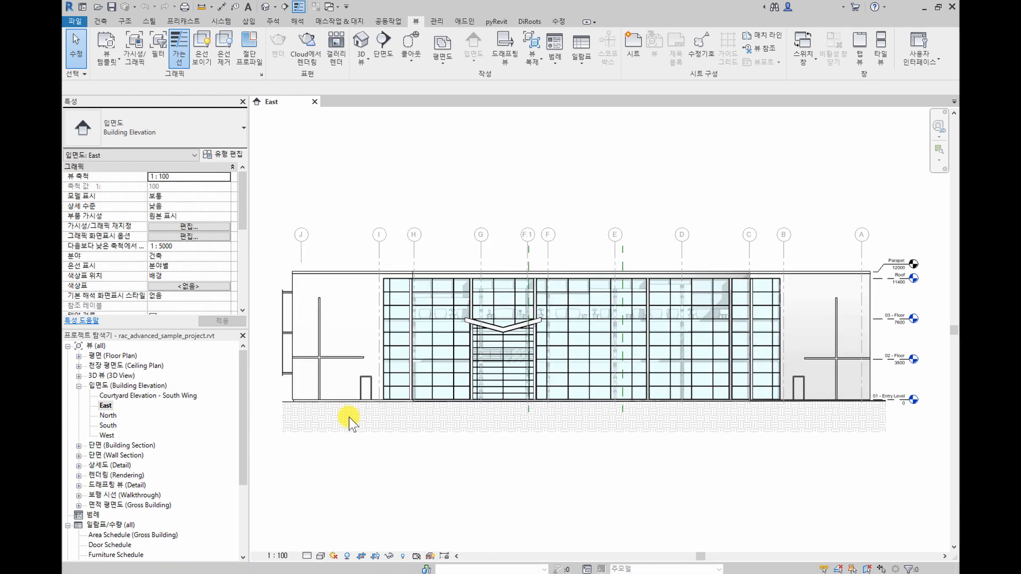